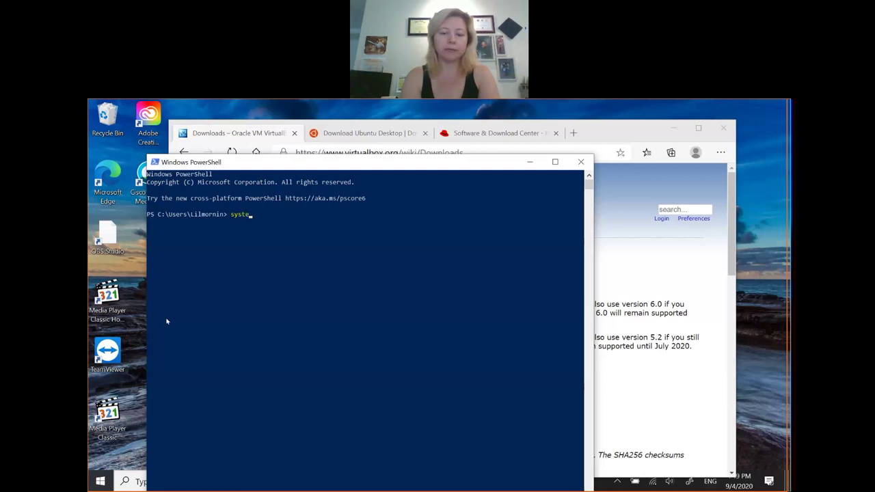
Step: Run systeminfo.exe and confirm the Hyper-V Requirements show virtualization enabled in firmware
type("o")
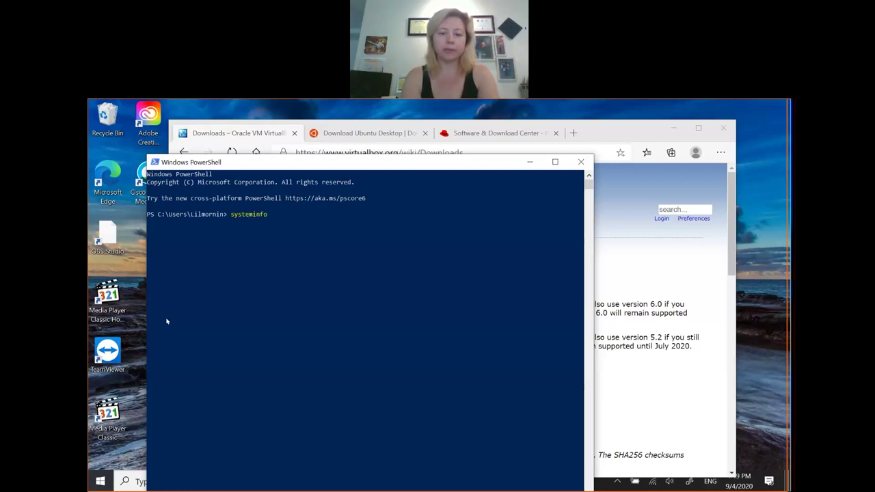
type(".exe")
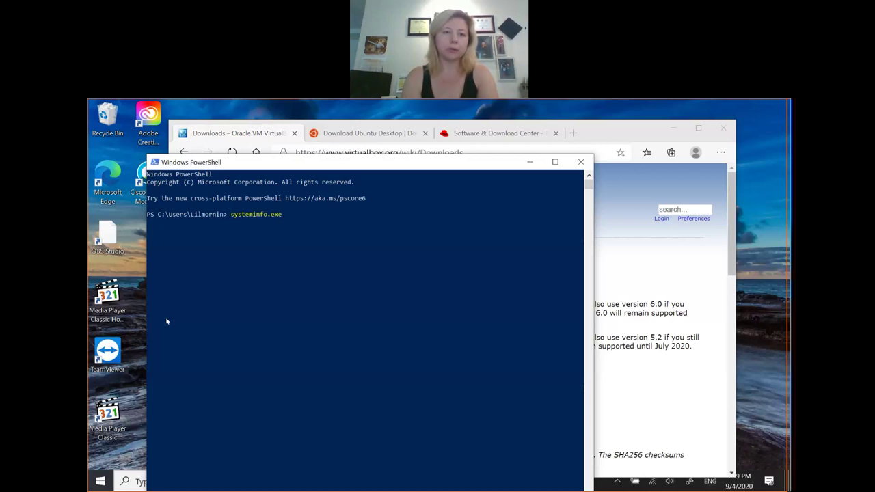
key("Return")
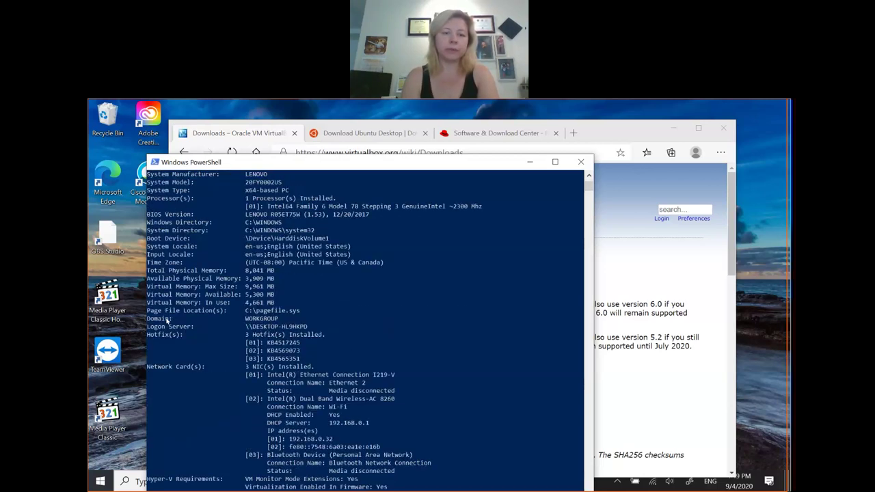
scroll(325, 339, "down", 15)
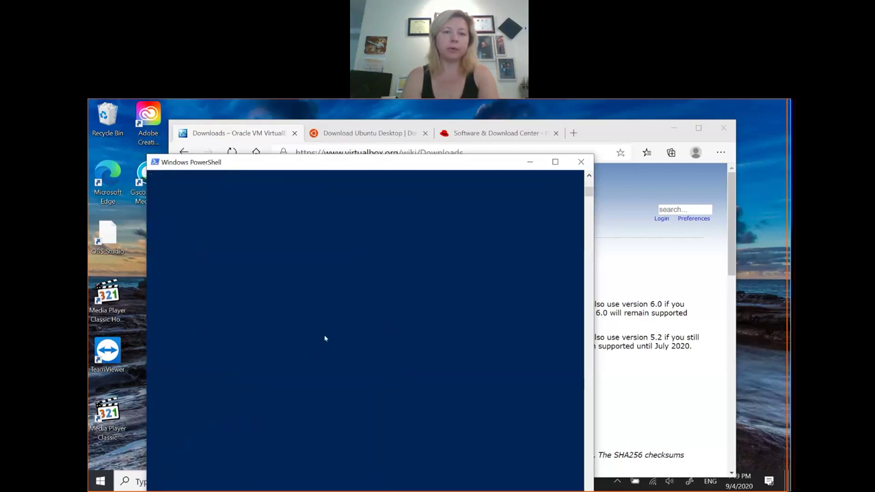
scroll(325, 338, "up", 5)
scroll(326, 339, "up", 3)
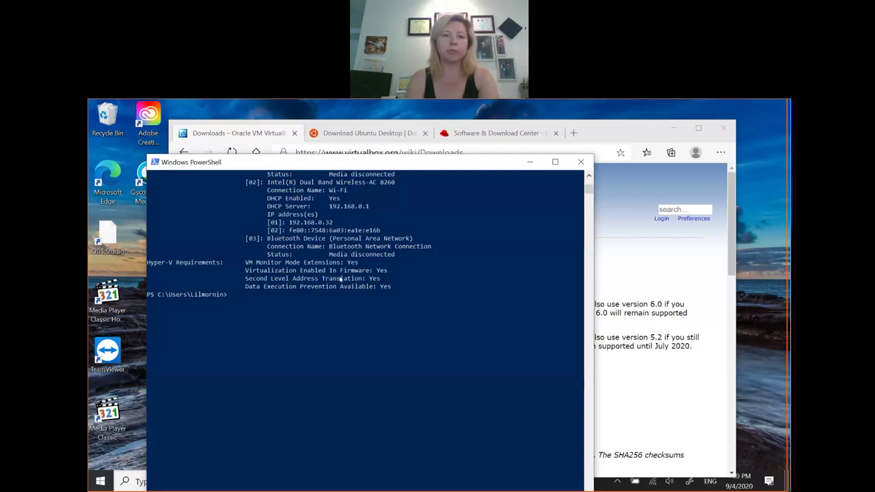
Step: Close PowerShell, review the VirtualBox 6.1.14 Windows hosts download, and bring up File Explorer
left_click(580, 163)
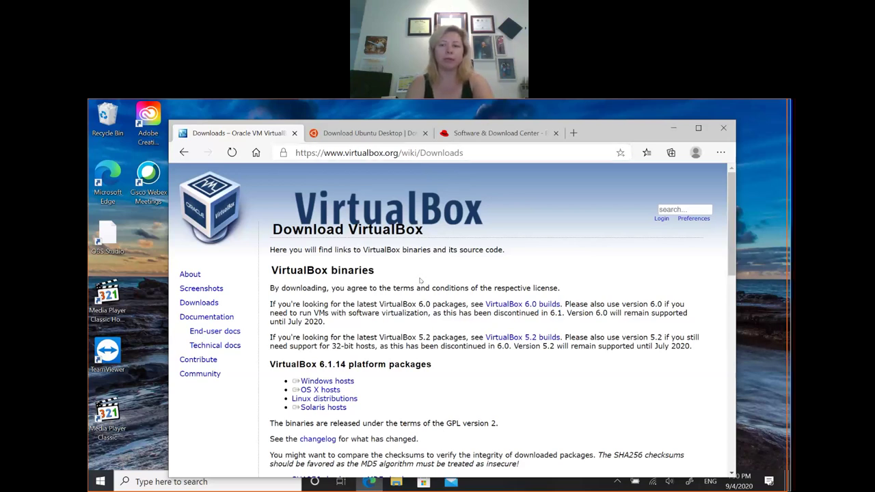
left_click(347, 380)
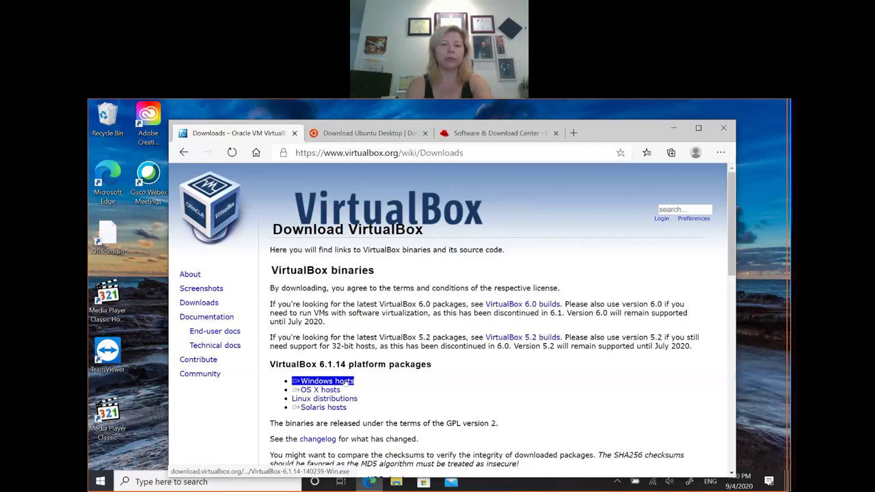
left_click(449, 376)
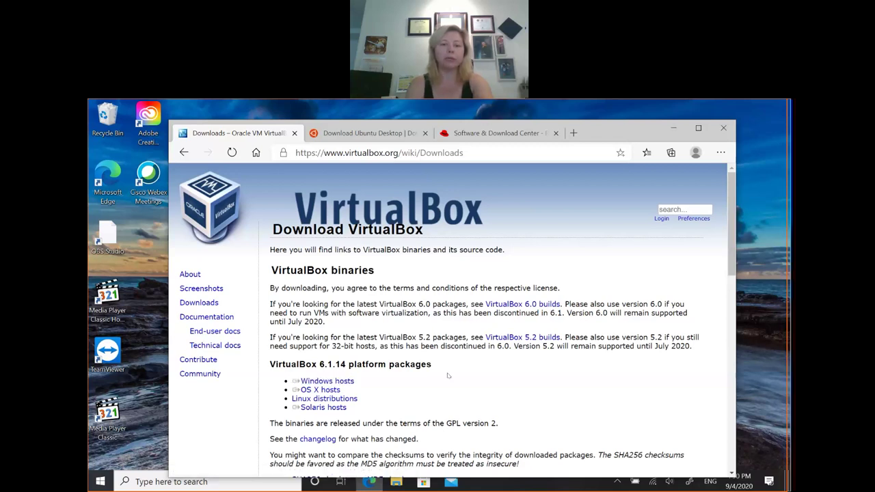
left_click(398, 483)
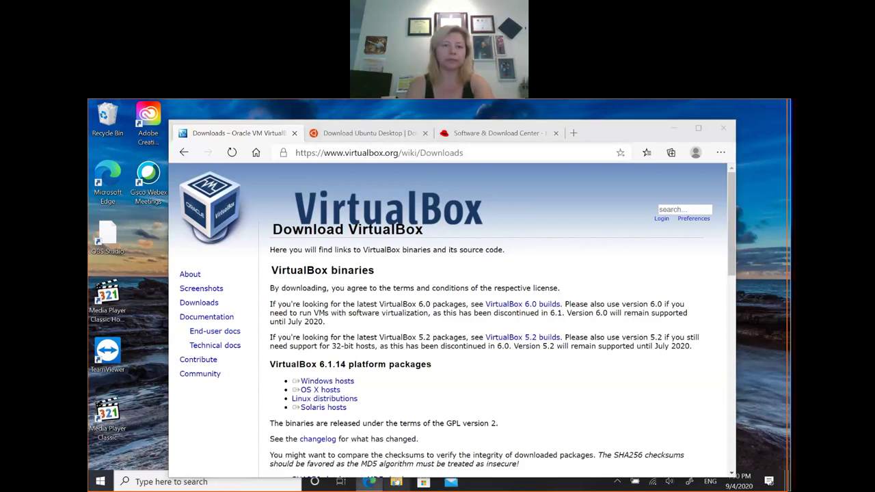
left_click(396, 482)
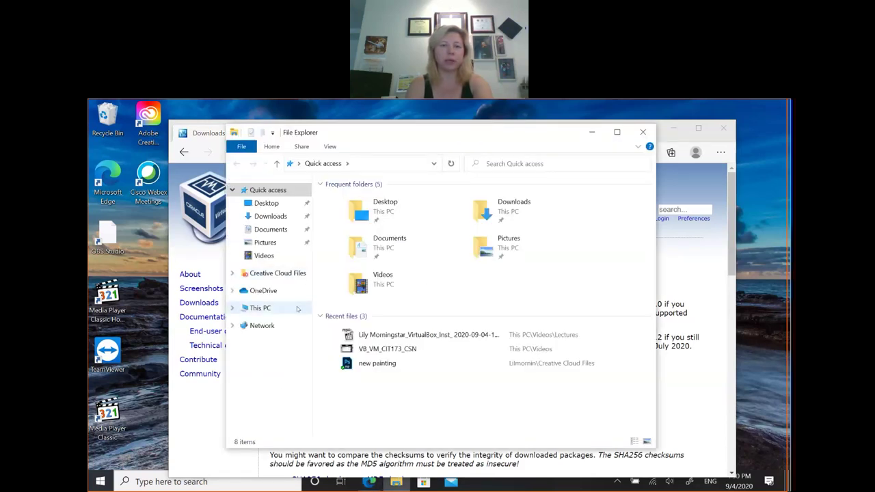
Step: Launch the VirtualBox-6.1.12-139181-Win installer from the Downloads folder
left_click(271, 216)
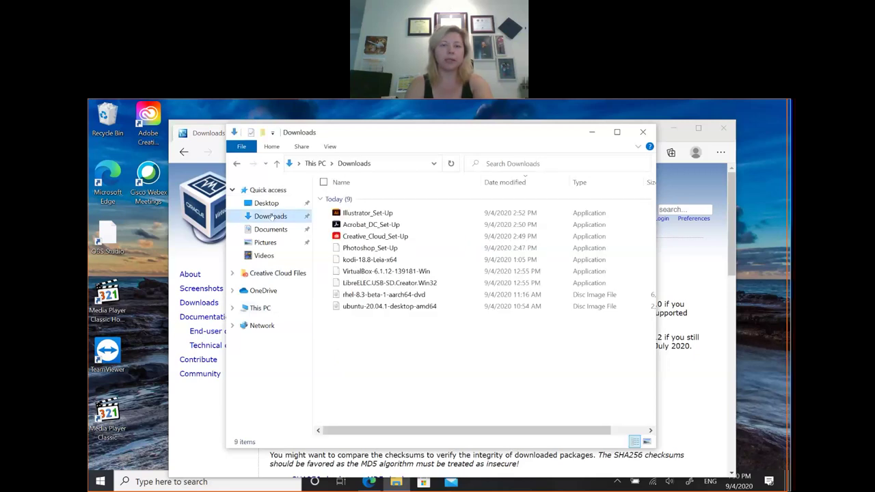
left_click(418, 273)
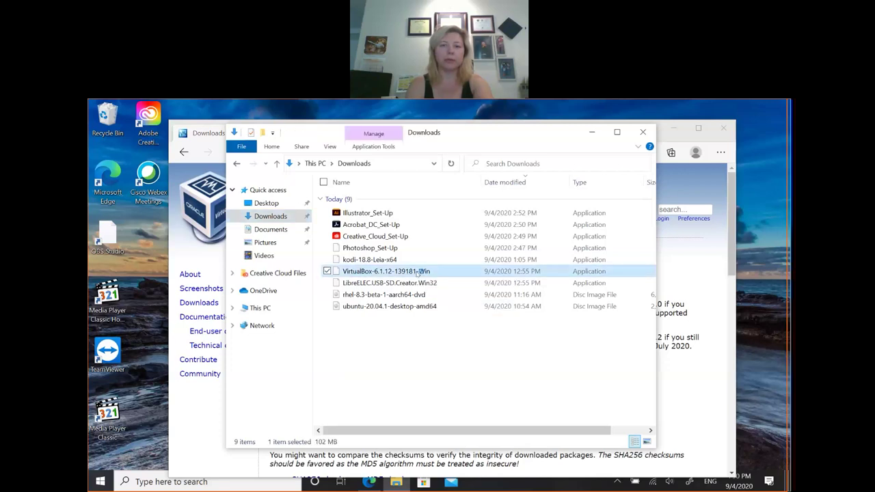
double_click(418, 271)
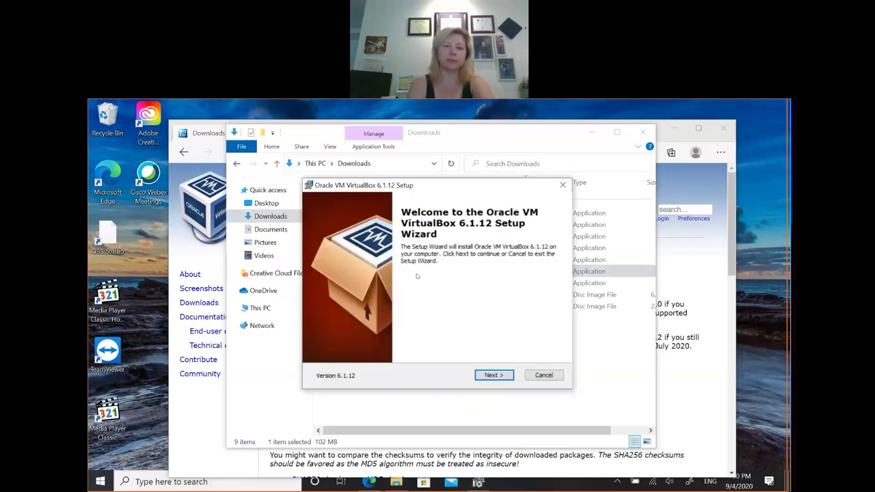
Step: Accept the default features, shortcuts and network interfaces warning, then start the installation
left_click(493, 375)
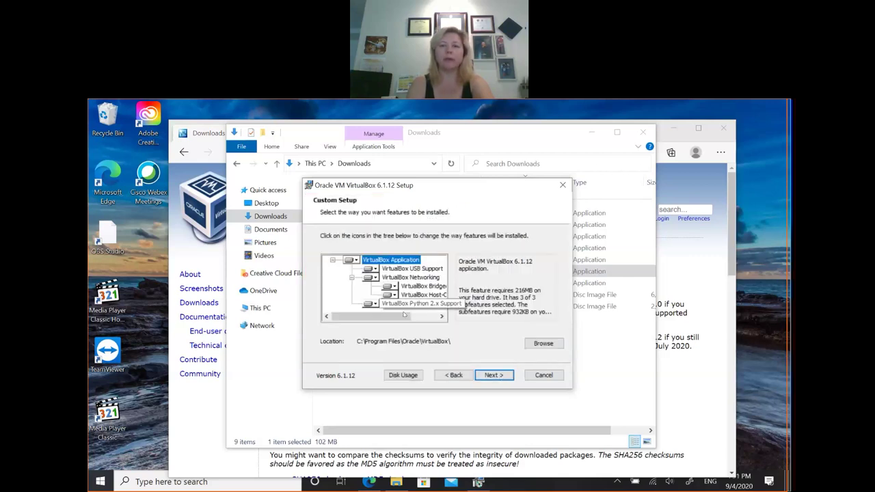
left_click(502, 376)
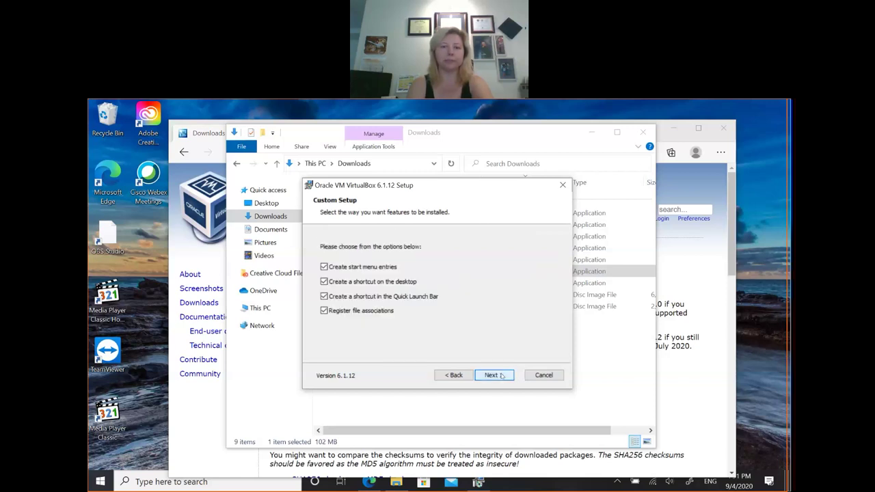
left_click(502, 376)
left_click(502, 376)
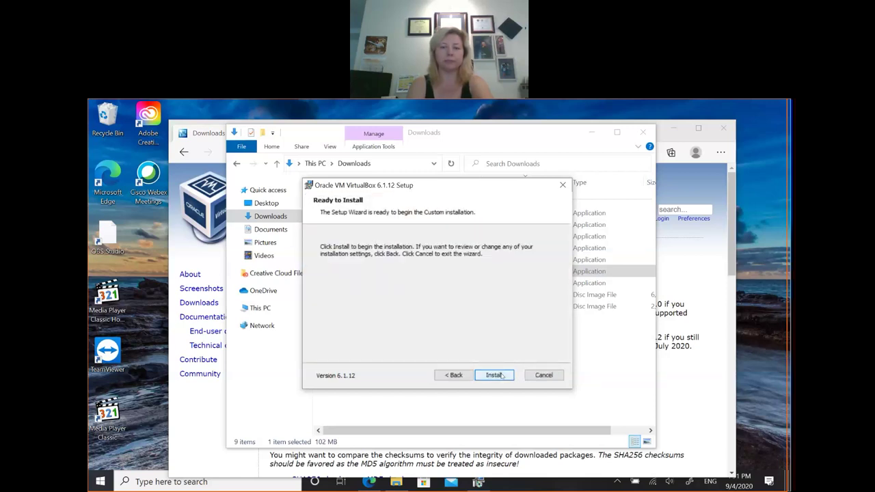
left_click(502, 376)
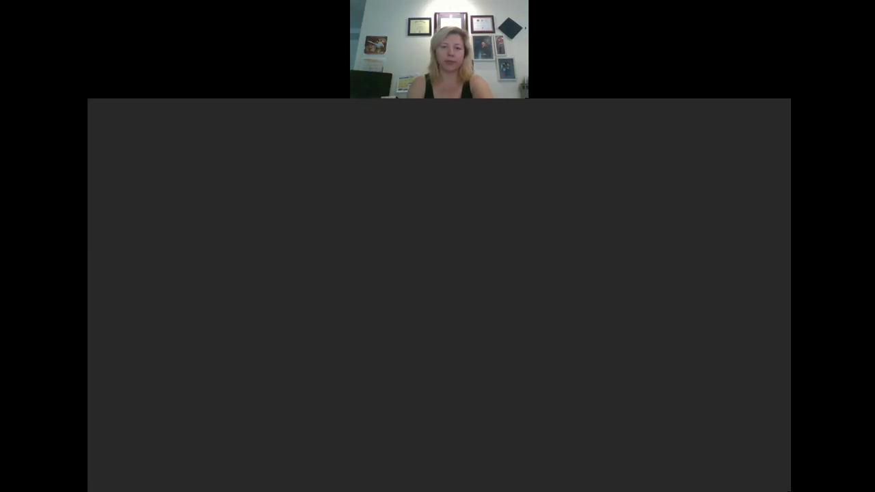
Step: Approve the UAC prompt, then finish setup with 'Start after installation' checked
left_click(417, 362)
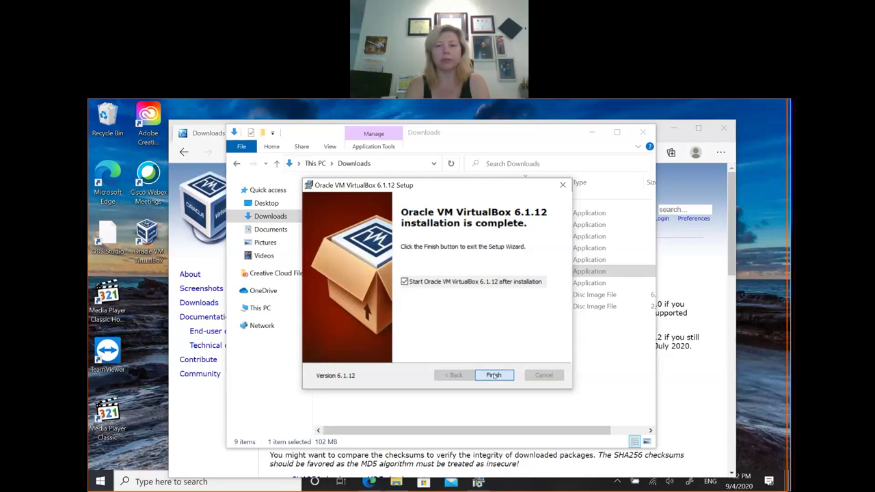
left_click(494, 376)
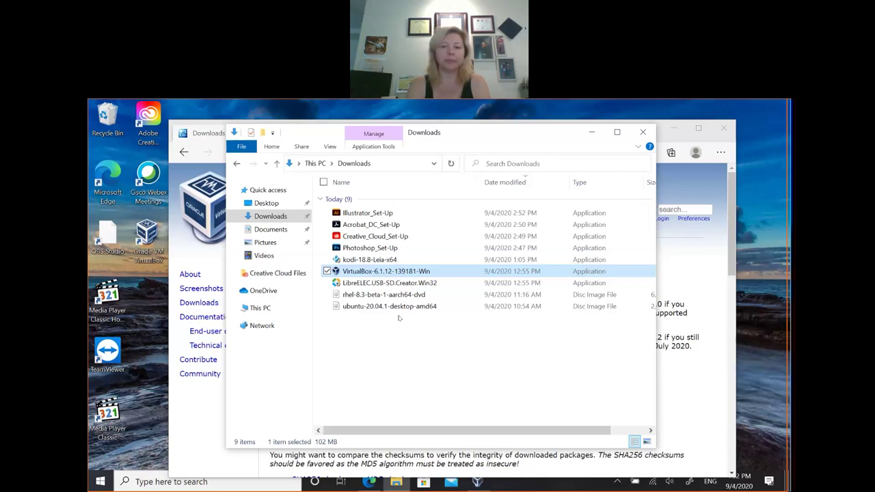
Step: Show the VirtualBox Manager welcome screen, then return to the Edge download page
left_click(479, 482)
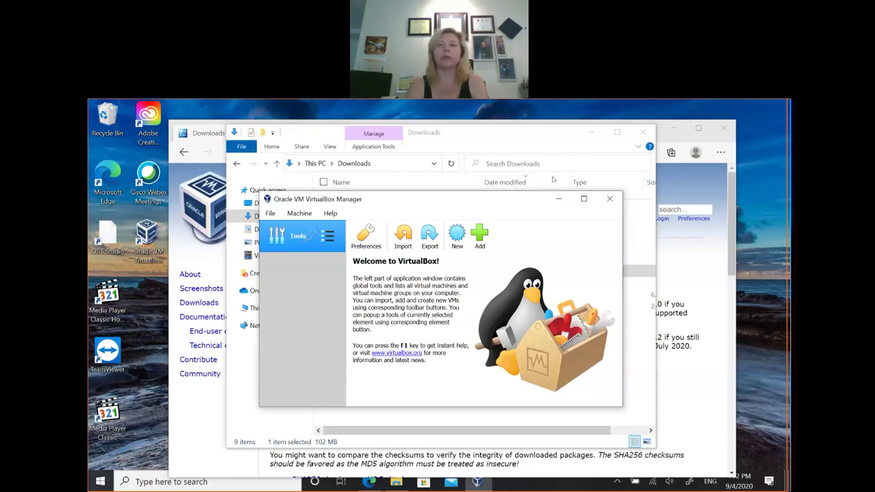
left_click(664, 140)
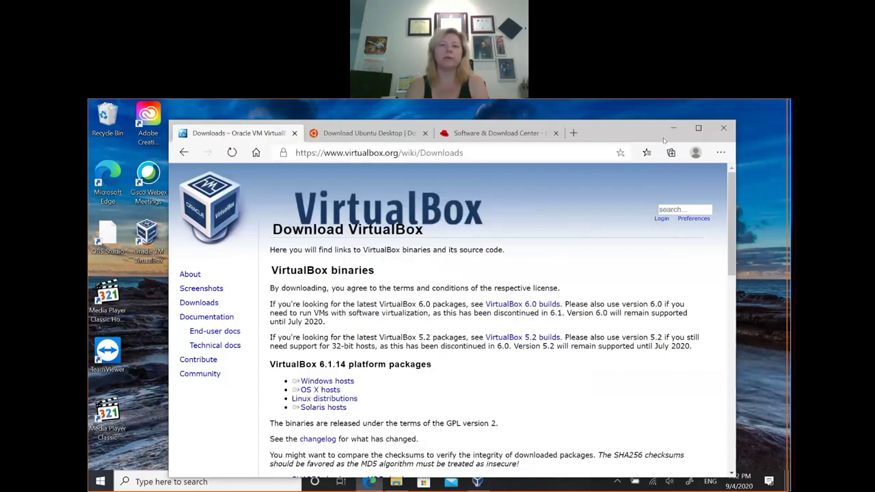
Step: Check the Ubuntu download page address, then browse Red Hat's product list to Red Hat Enterprise Linux 8
left_click(387, 132)
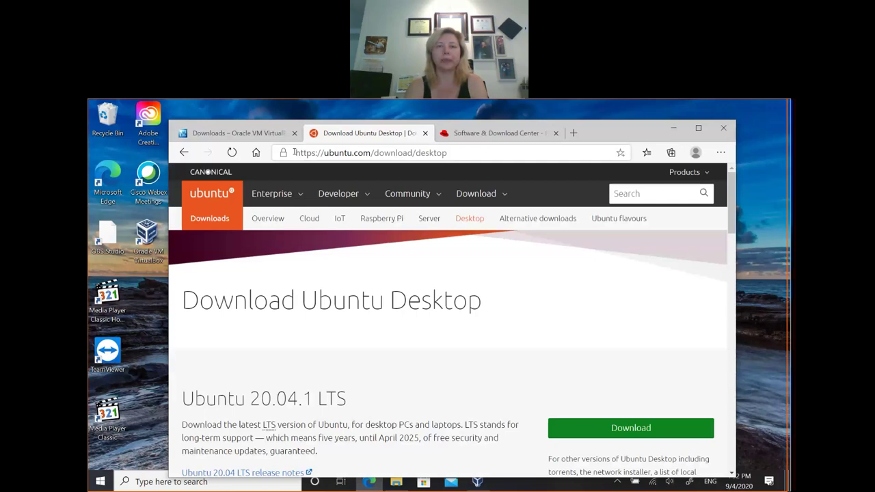
left_click_drag(294, 151, 455, 153)
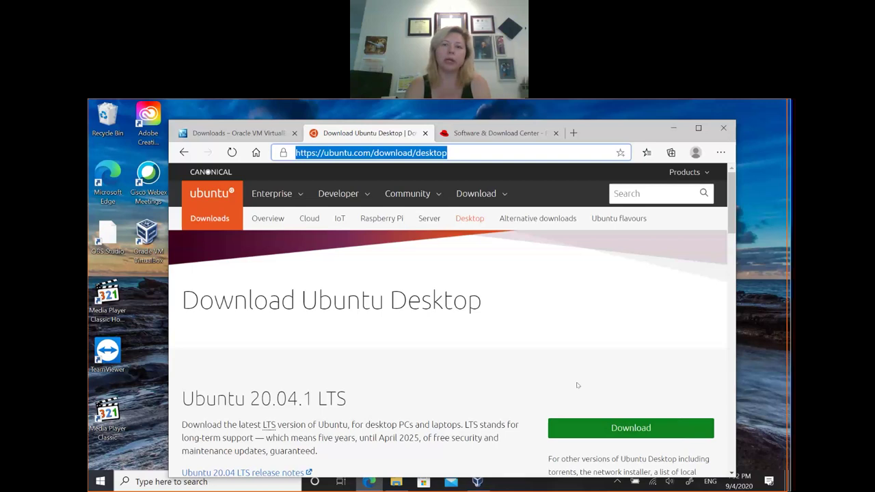
left_click(492, 134)
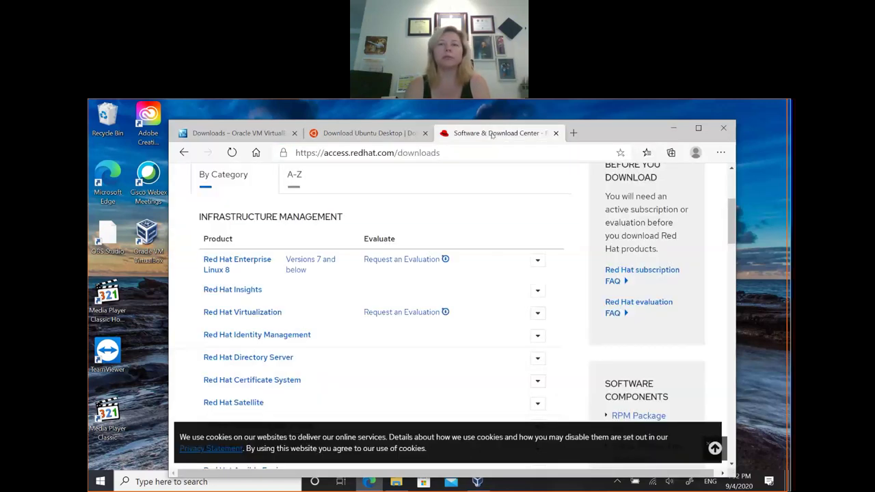
scroll(470, 205, "up", 3)
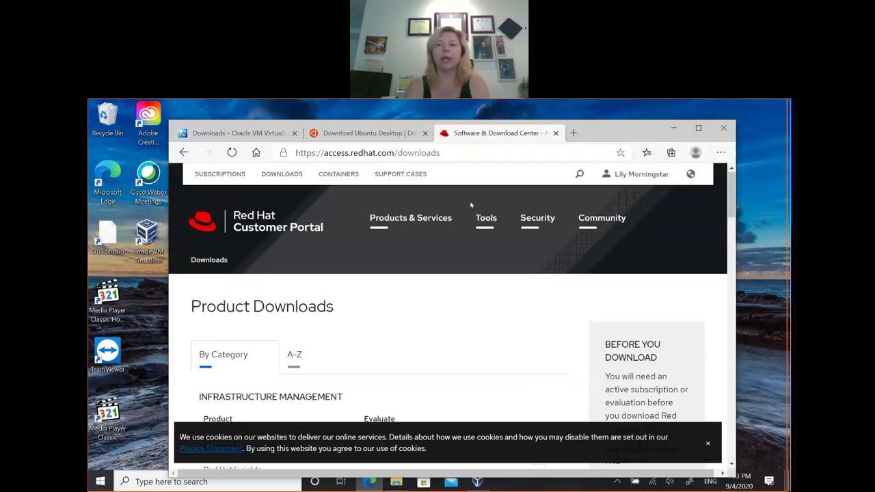
scroll(469, 206, "down", 2)
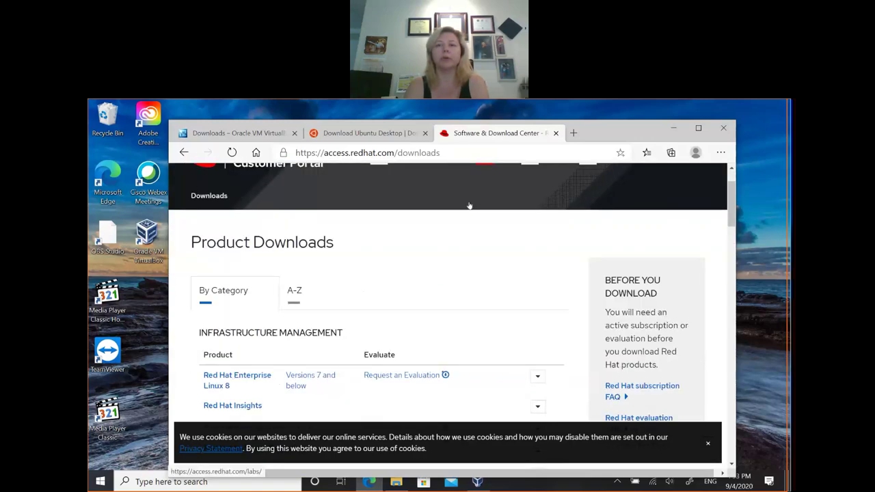
scroll(469, 206, "up", 2)
scroll(469, 206, "down", 1)
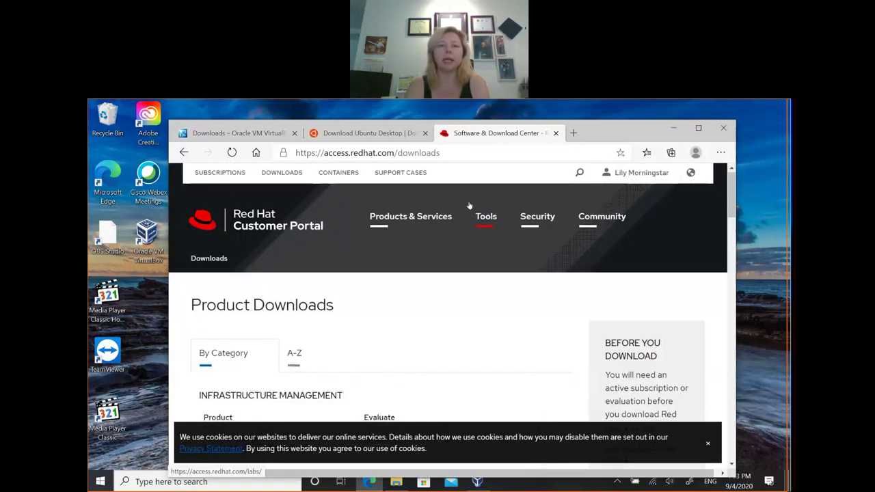
scroll(470, 206, "down", 2)
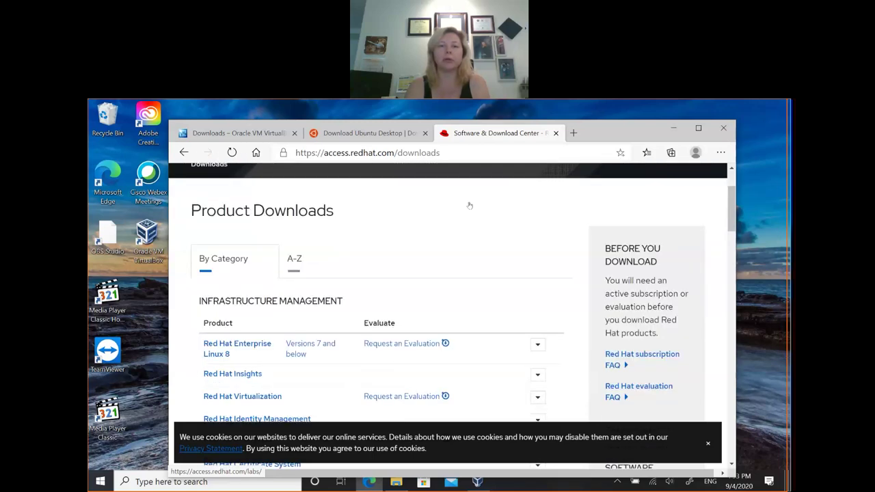
scroll(470, 205, "down", 2)
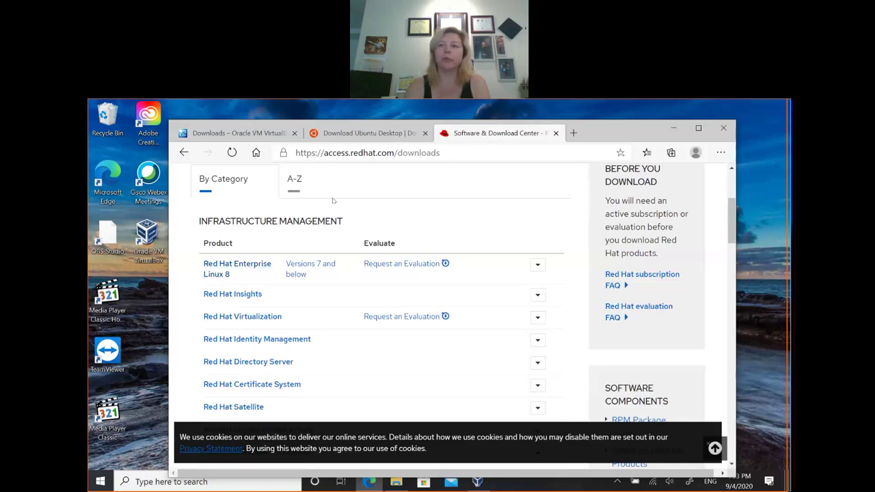
Step: Close Edge and create a new VM named Ubuntu20.04, type Linux, version Ubuntu (64-bit)
left_click(723, 127)
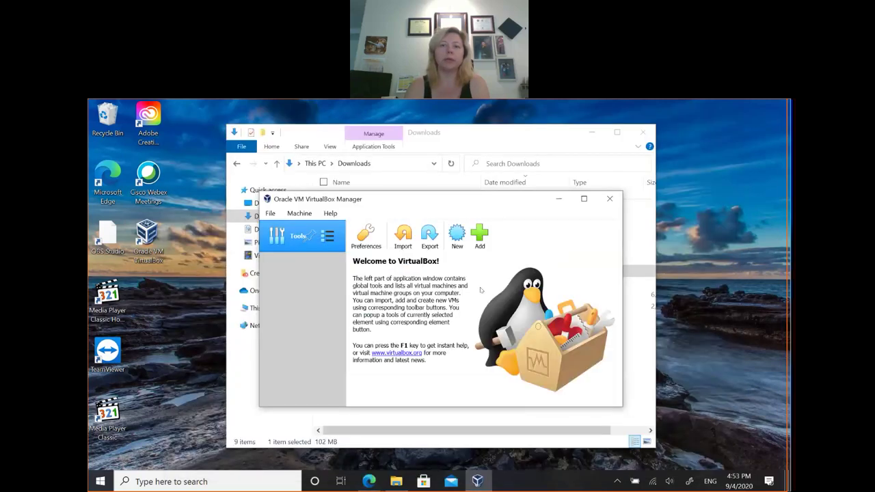
left_click(457, 235)
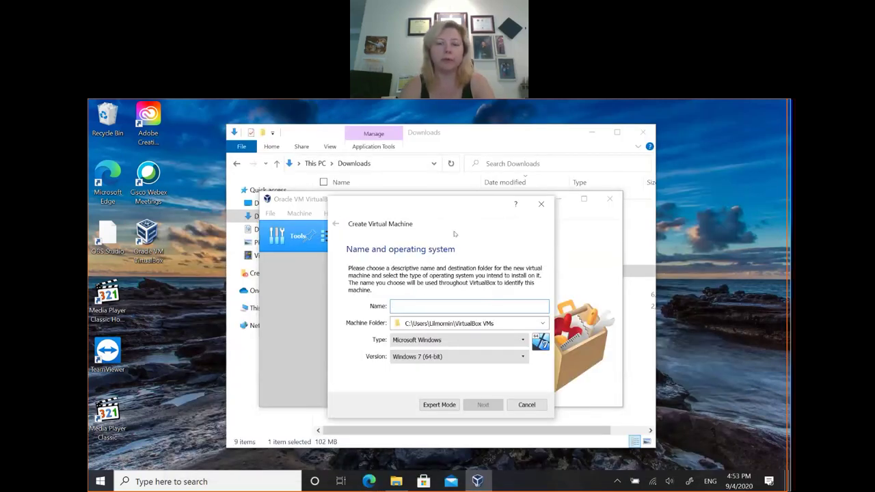
type("Ub")
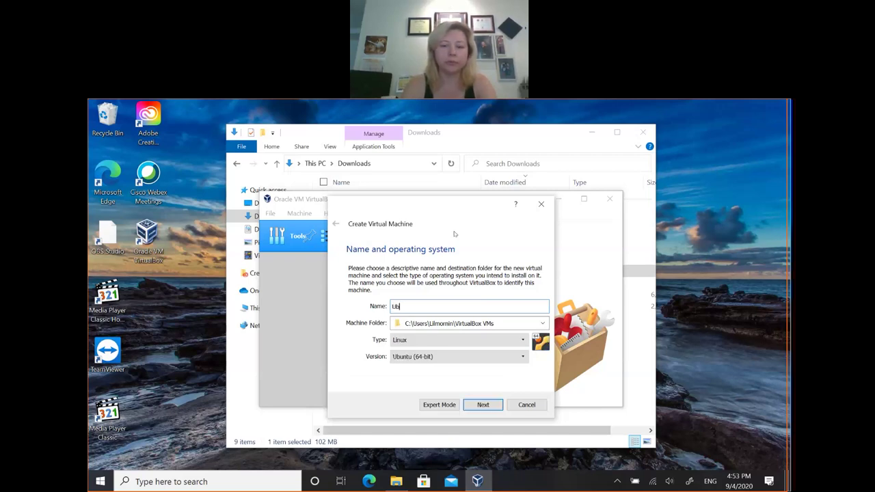
type("untu")
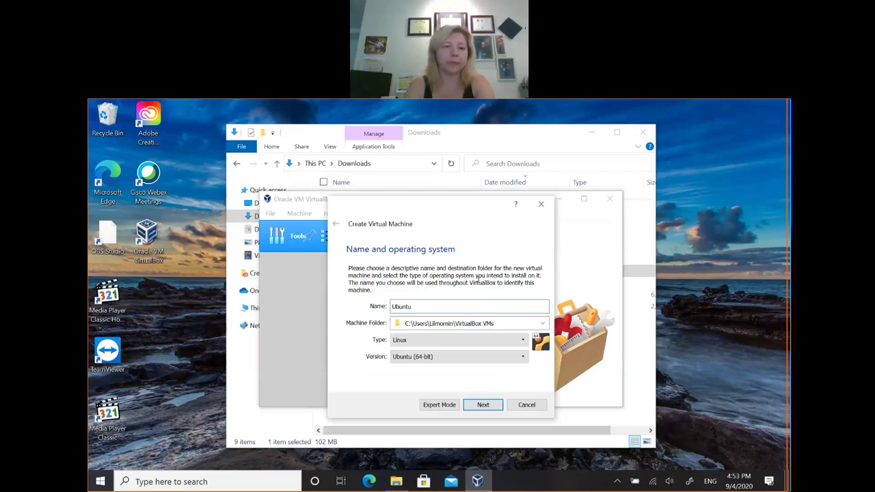
left_click(394, 482)
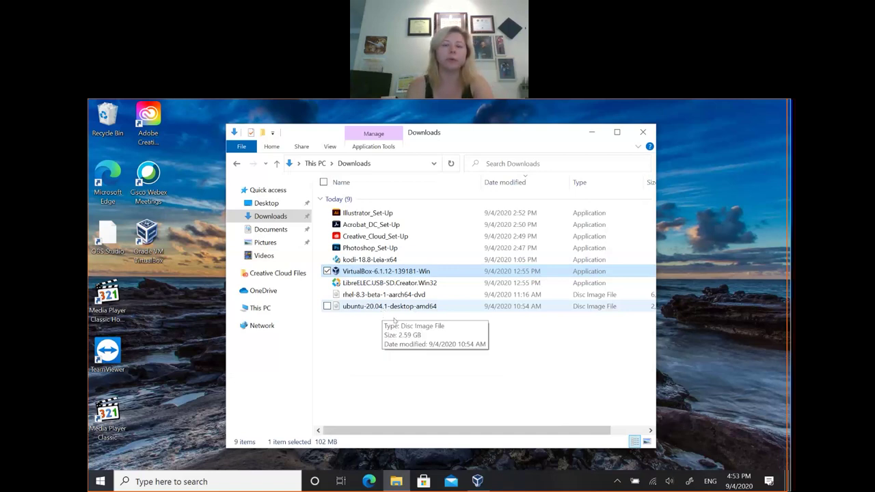
left_click(477, 481)
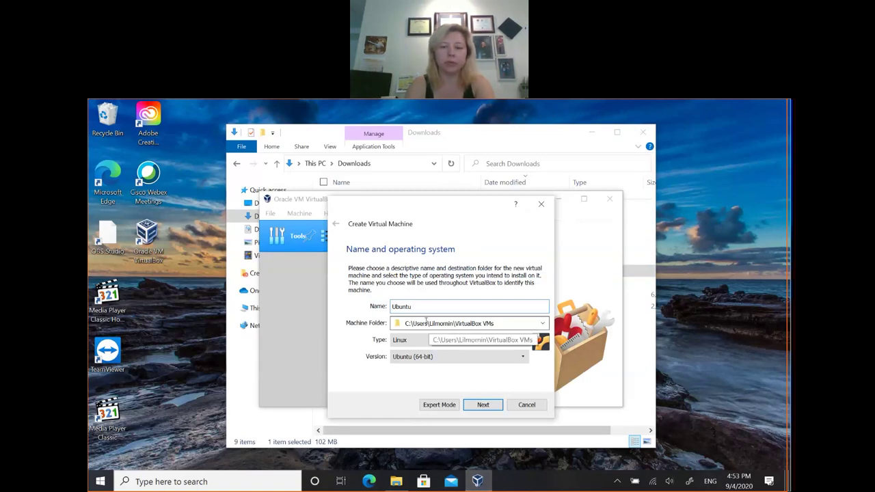
type("20.04")
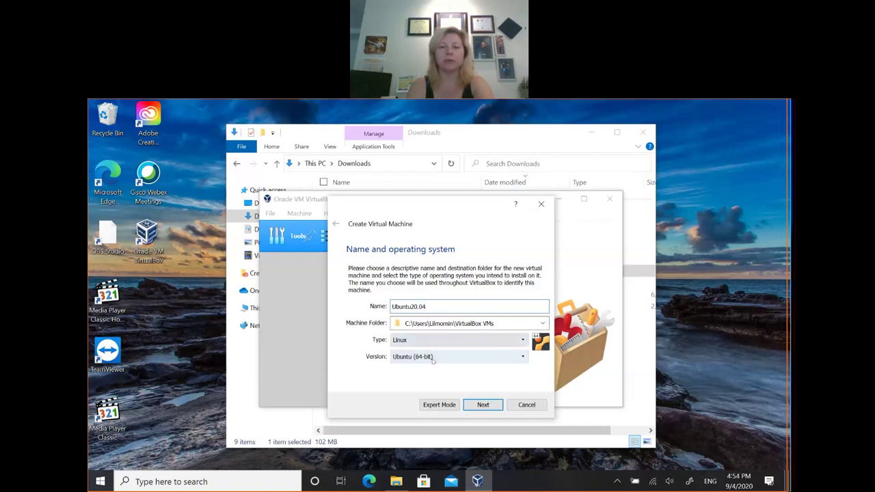
left_click(483, 405)
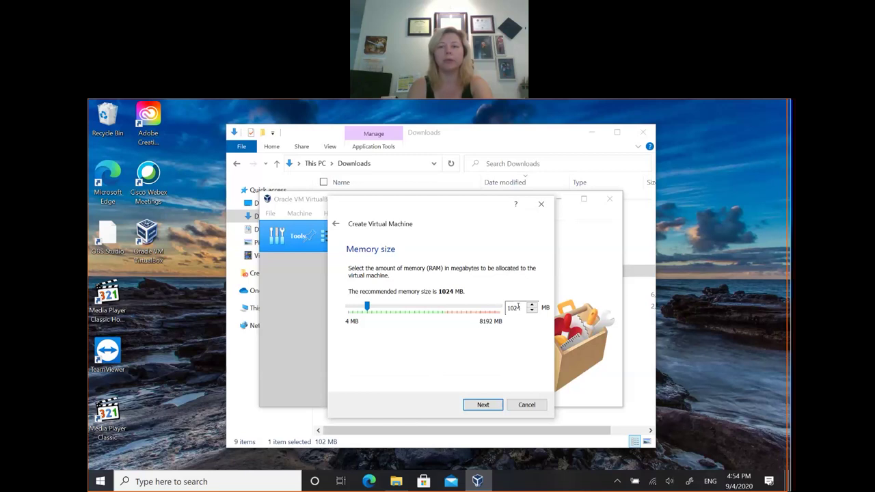
Step: Raise the Ubuntu20.04 memory from 1024 MB to 2048 MB and continue
double_click(519, 307)
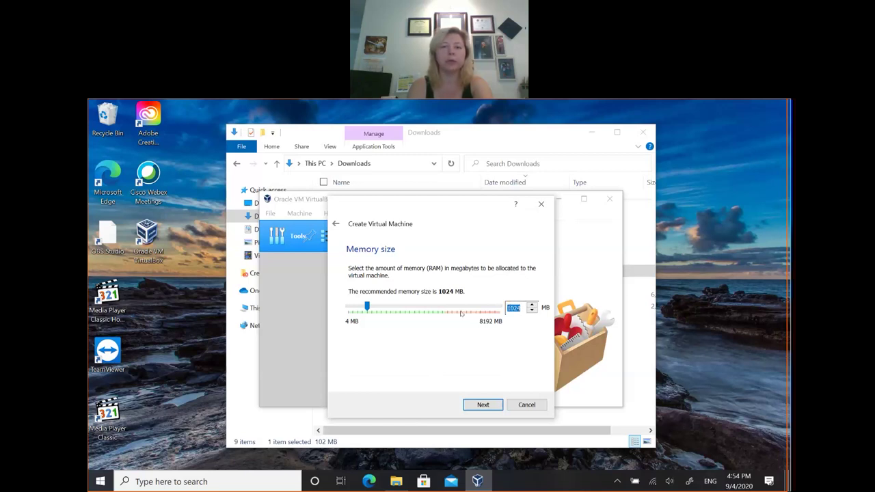
left_click(391, 308)
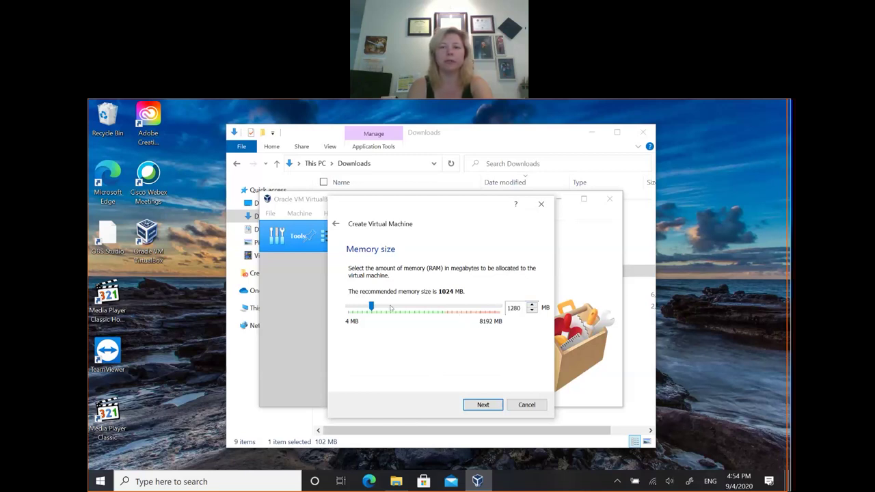
left_click(391, 309)
left_click_drag(383, 308, 386, 307)
left_click(494, 405)
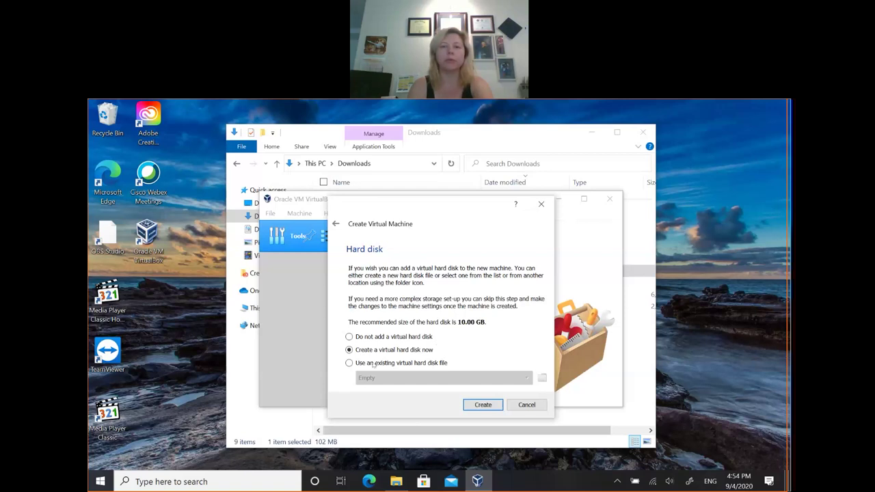
Step: Choose to create a new virtual hard disk now, using the VMDK file type
left_click(488, 406)
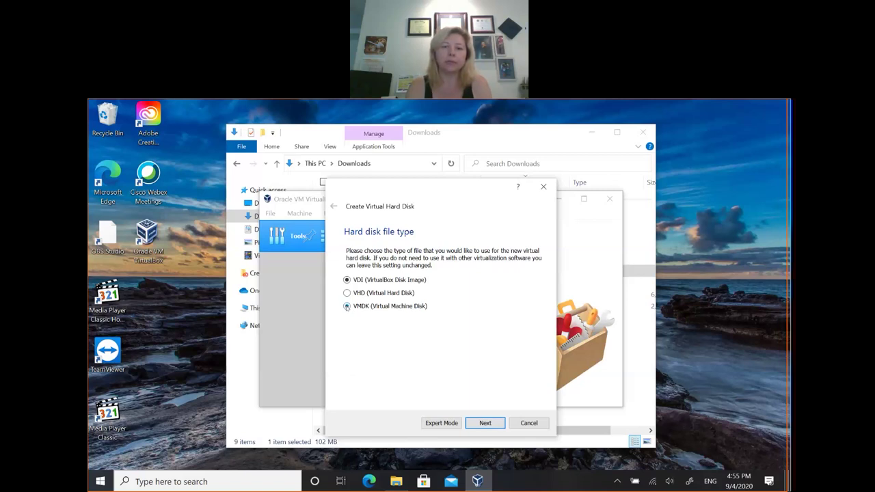
left_click(347, 306)
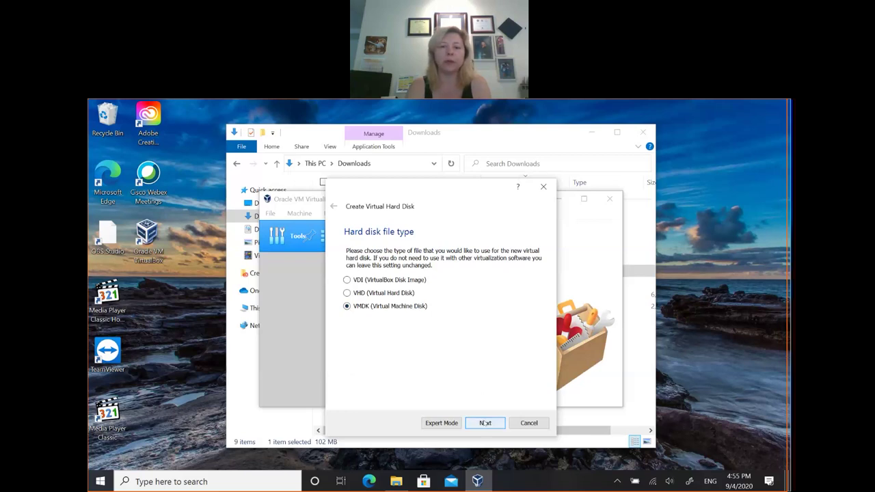
left_click(485, 423)
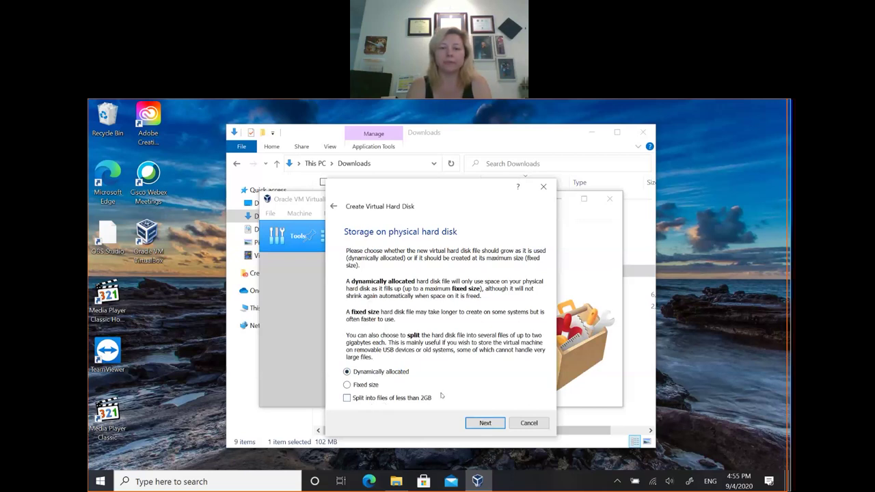
Step: Keep dynamic allocation and create the Ubuntu20.04 disk at 20 GB
left_click(479, 425)
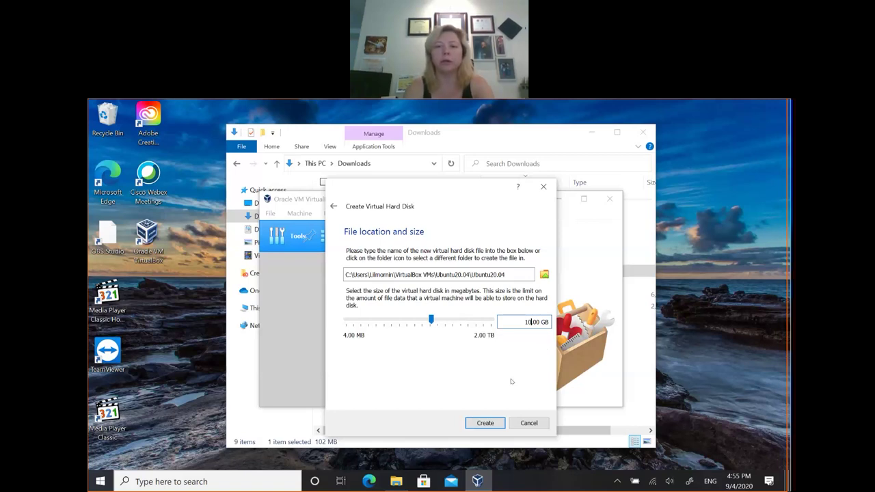
key("BackSpace")
key("BackSpace")
type("2")
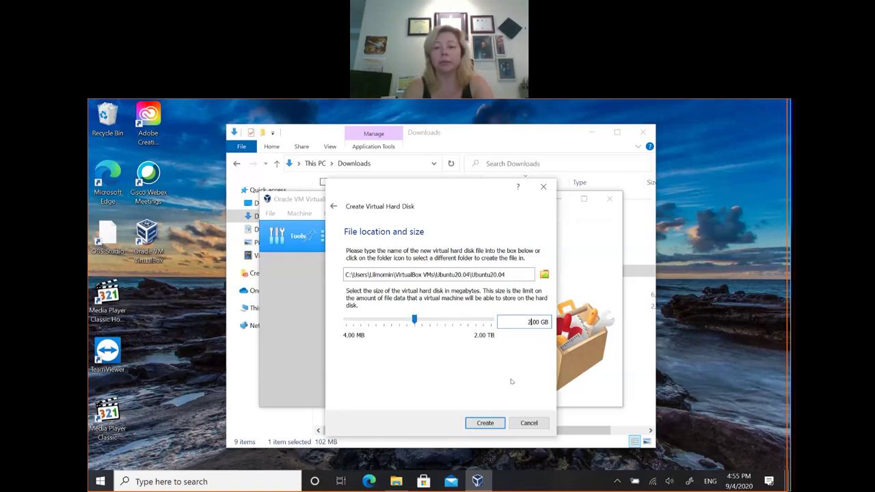
type("0")
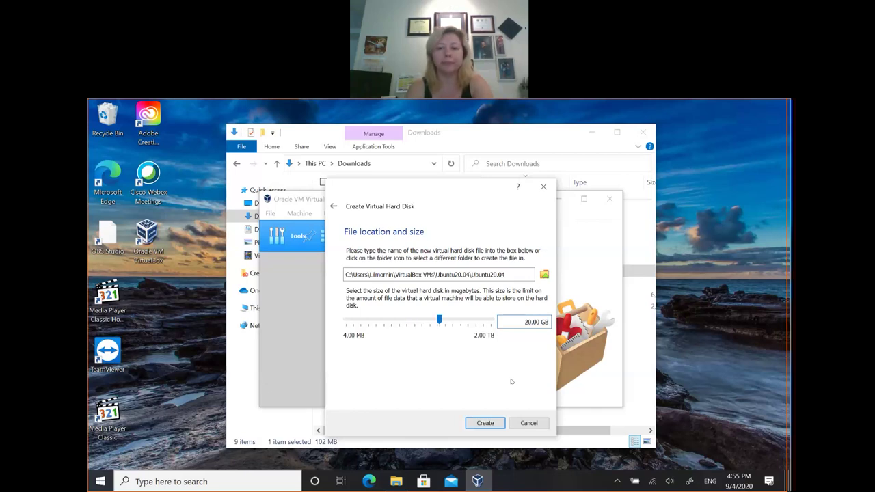
left_click(487, 423)
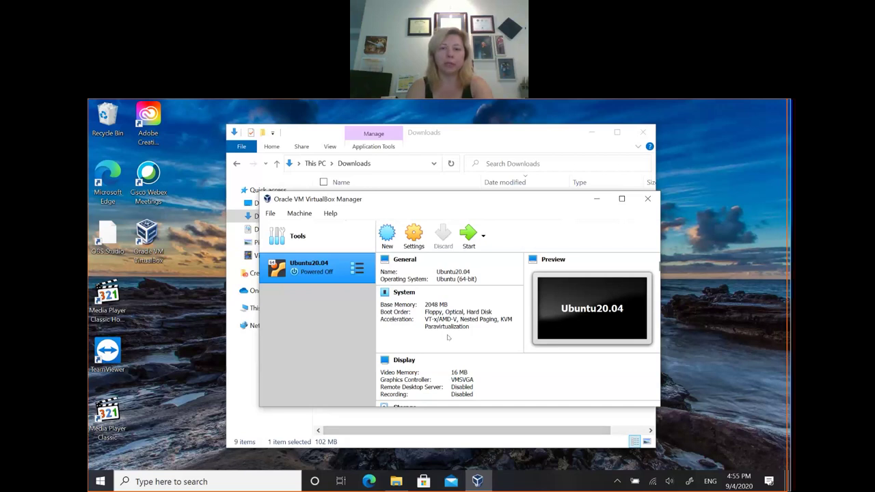
Step: In Ubuntu20.04's Storage settings, select the Empty optical drive under Controller: IDE
scroll(448, 337, "down", 5)
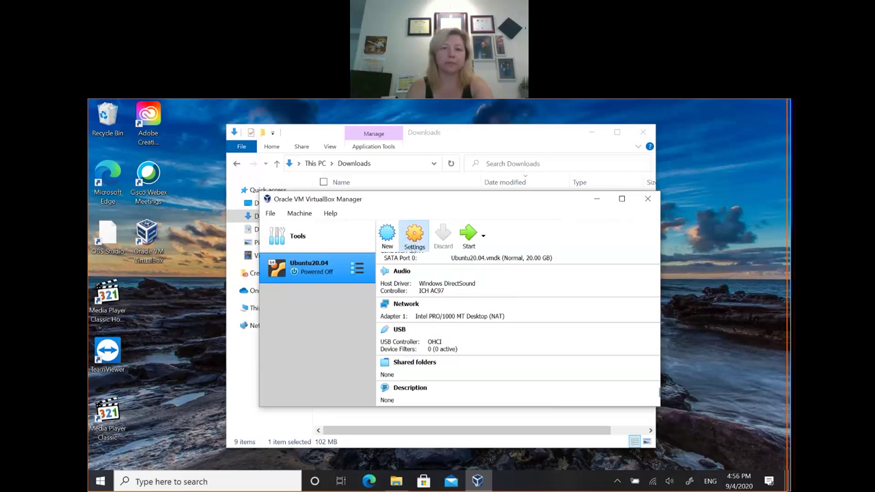
left_click(414, 236)
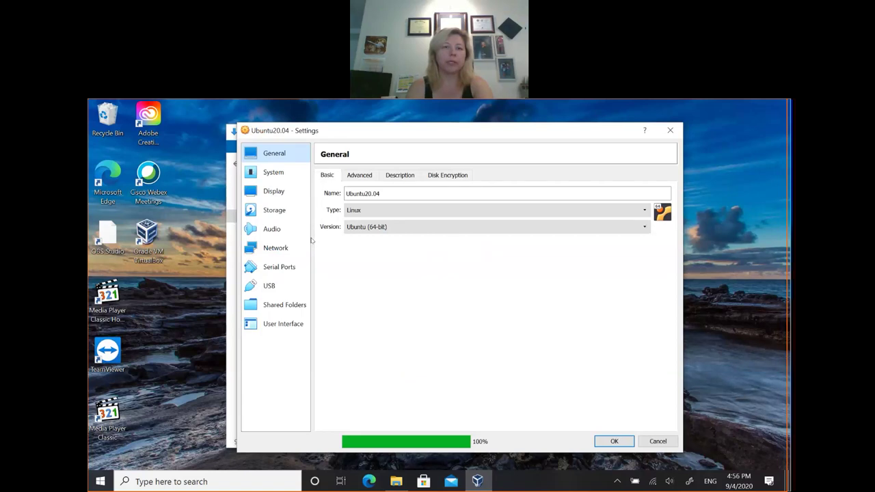
left_click(275, 210)
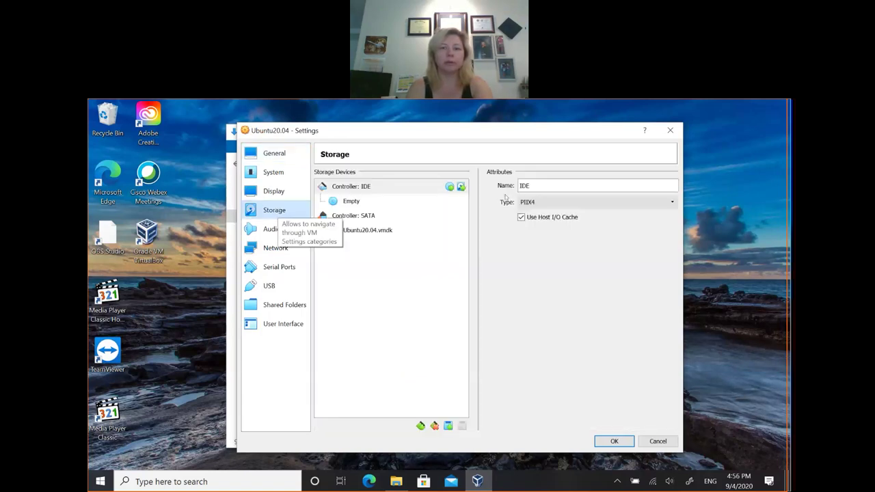
left_click(351, 201)
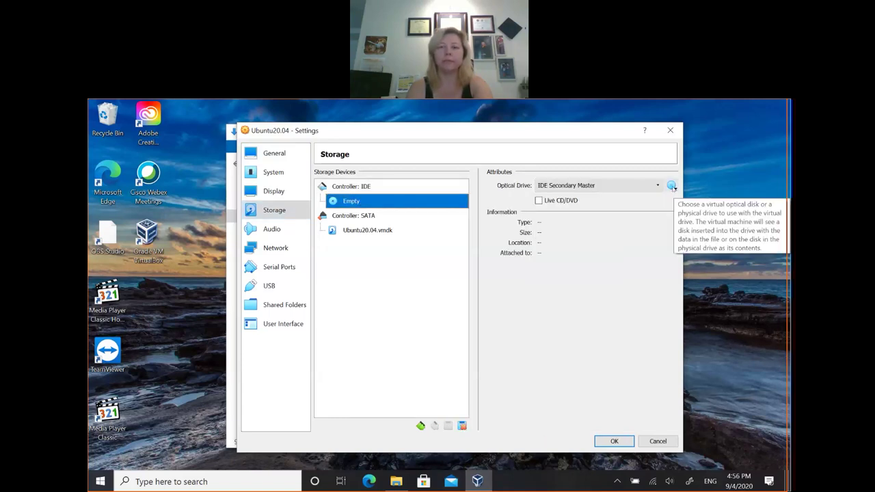
Step: Load ubuntu-20.04.1-desktop-amd64.iso from Downloads into the optical drive and confirm with OK
left_click(672, 186)
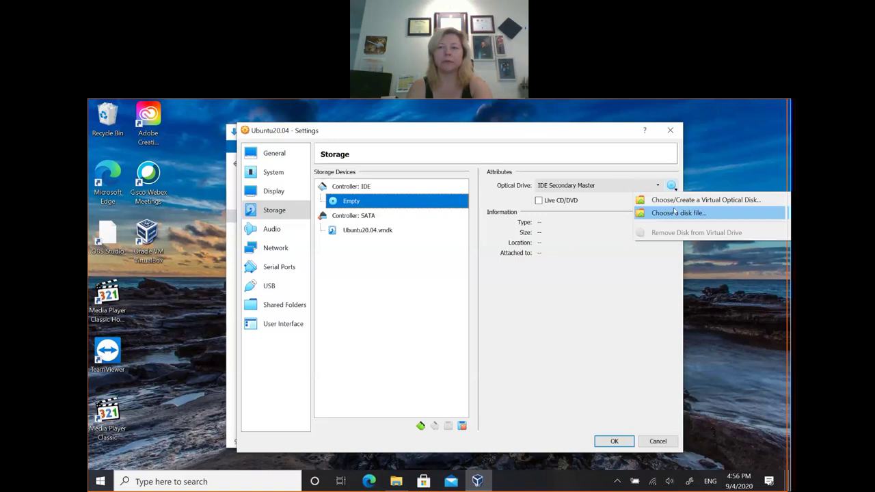
left_click(675, 213)
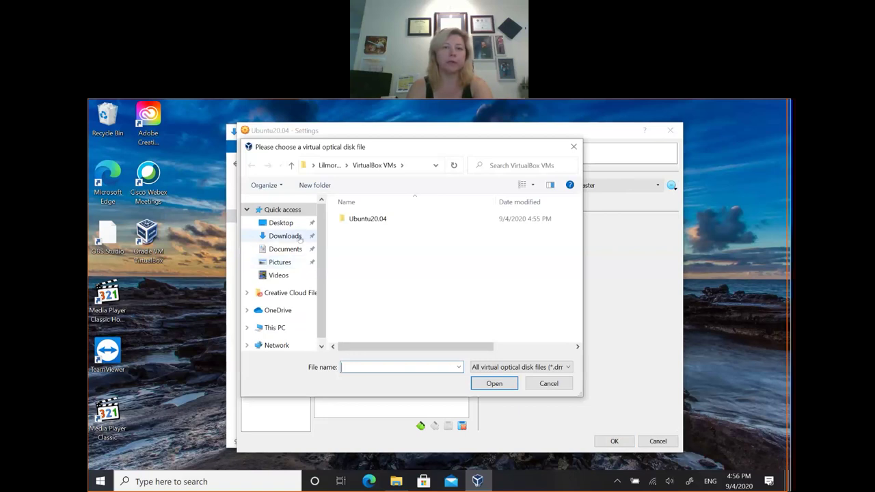
left_click(284, 236)
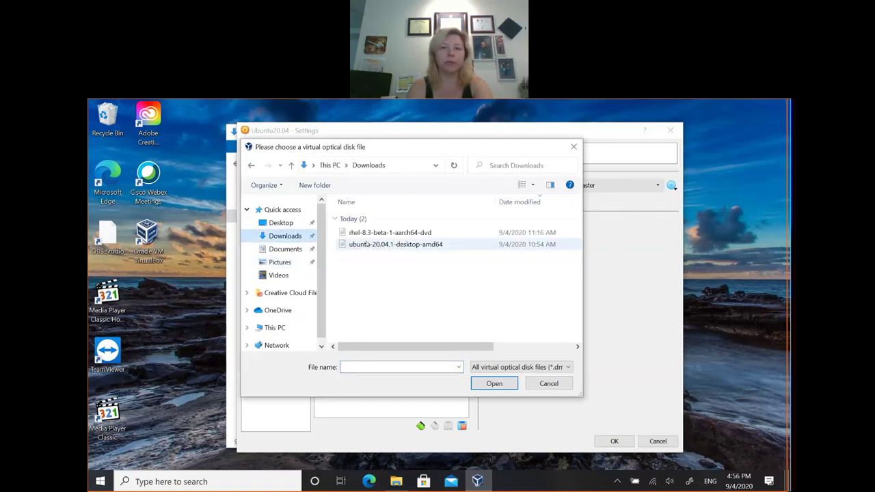
left_click(404, 244)
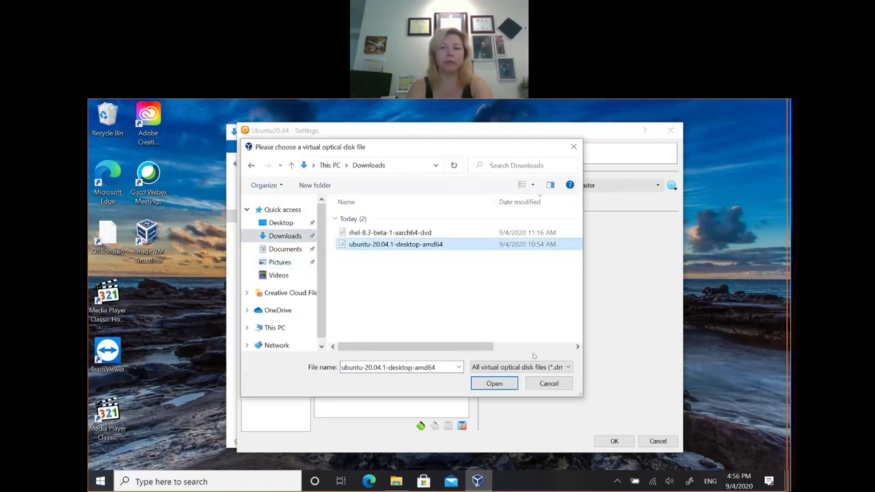
left_click(495, 383)
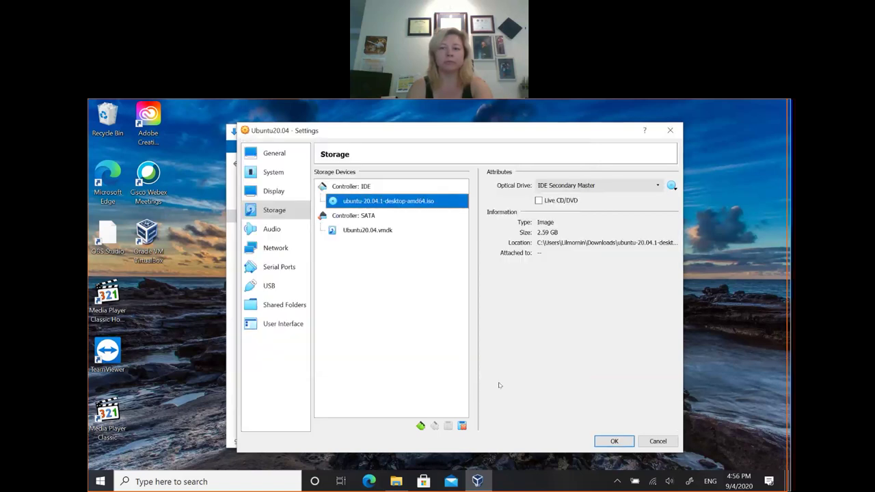
left_click(617, 441)
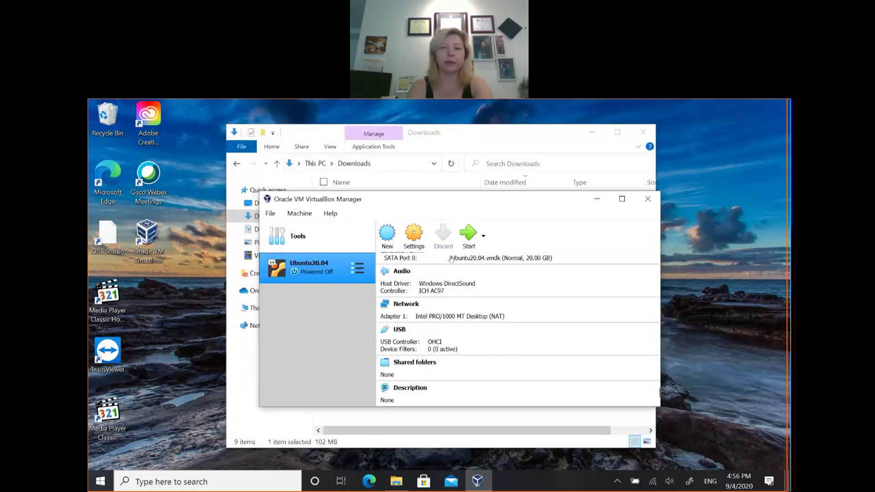
Step: Start Ubuntu20.04 with the ubuntu-20.04.1-desktop-amd64 ISO as the start-up disk
left_click(474, 234)
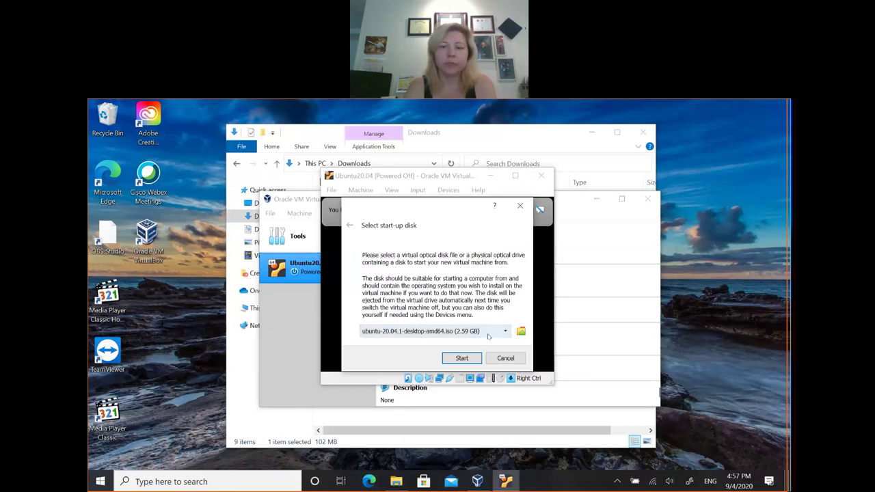
left_click(462, 357)
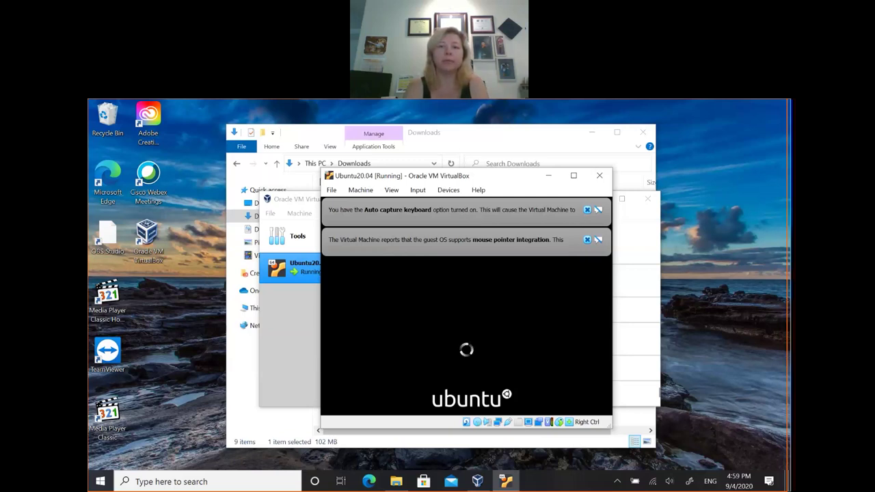
Step: Wait for the VM to boot past the Ubuntu splash screen, then release focus from its window
left_click(497, 118)
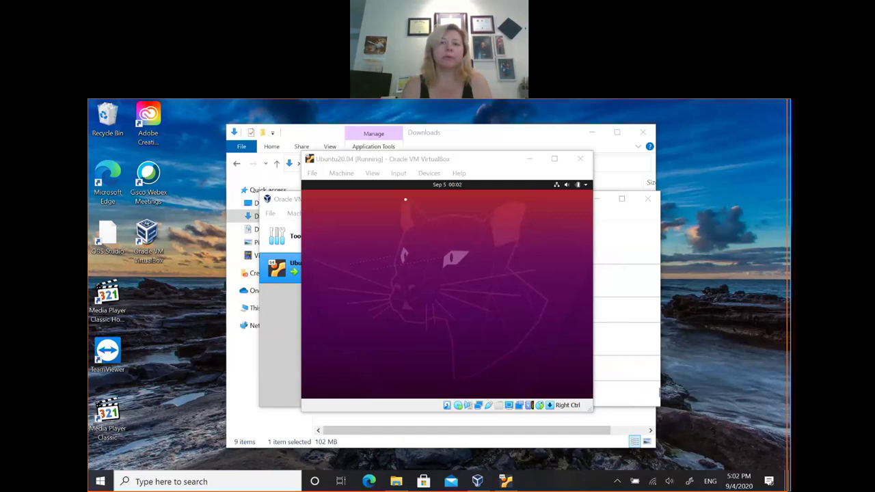
Step: Bring the running Ubuntu20.04 VM window to the front while the live desktop loads
left_click(400, 160)
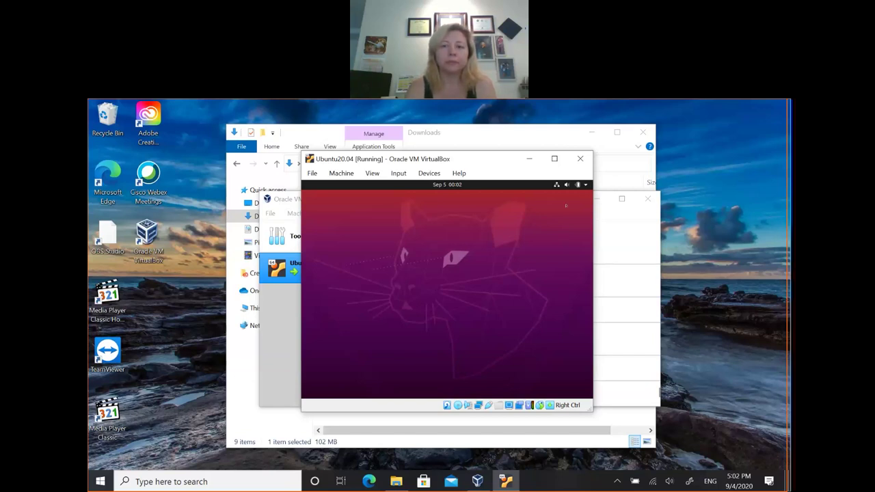
Step: Open and close the Ubuntu top-bar system menu twice while the installer's Welcome page loads
left_click(572, 185)
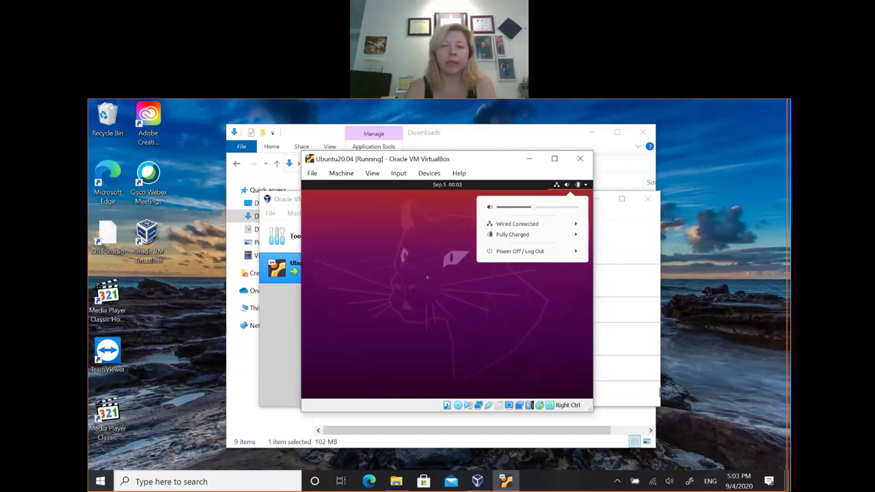
left_click(570, 194)
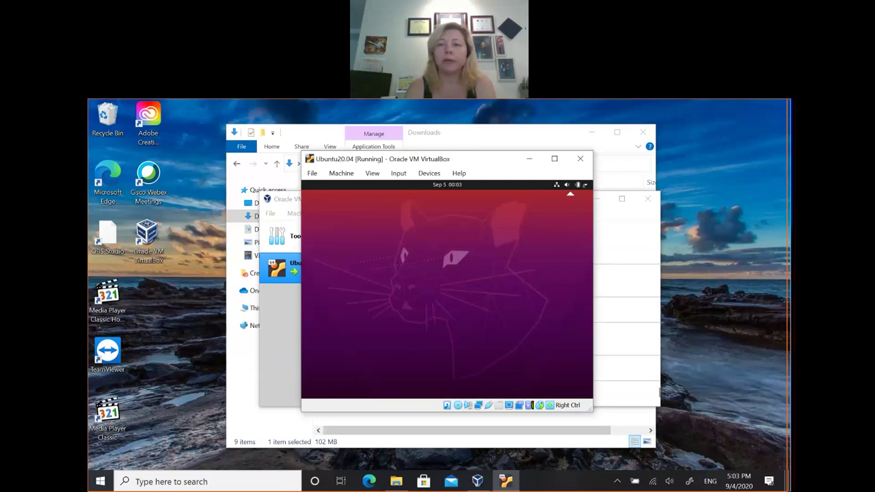
left_click(577, 186)
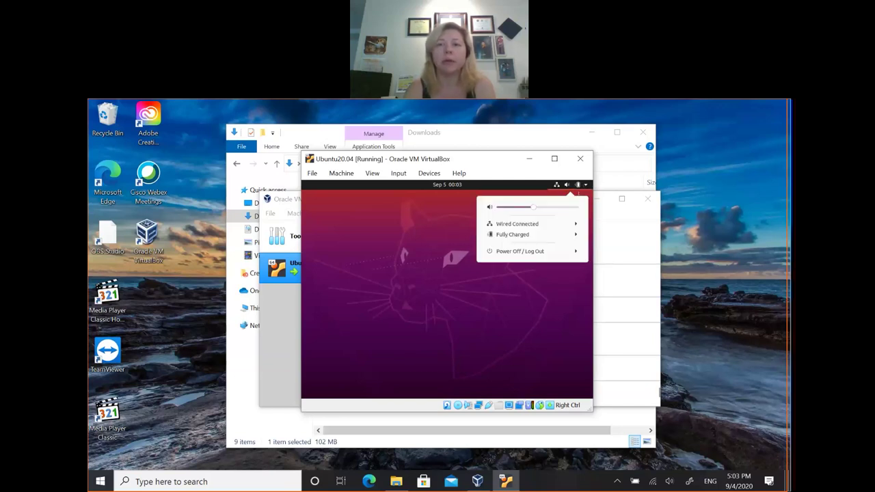
left_click(453, 275)
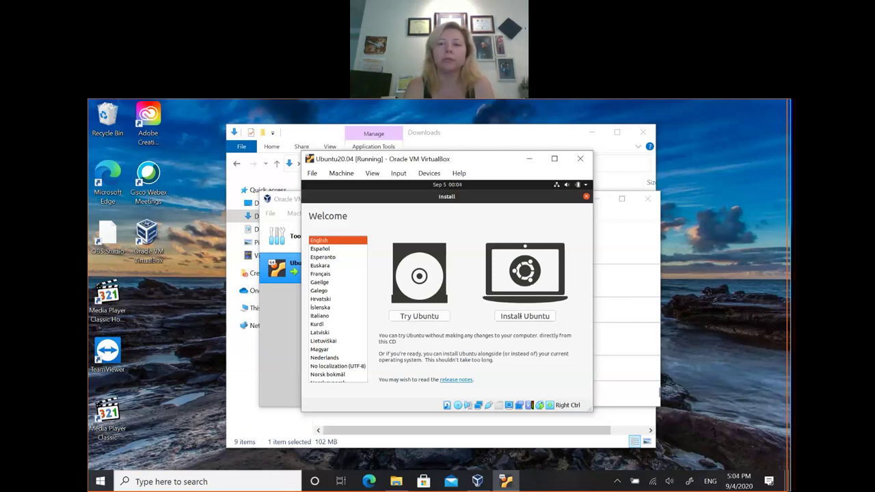
Step: Choose Install Ubuntu on the Welcome page to reach Keyboard layout with English (US)
left_click(524, 316)
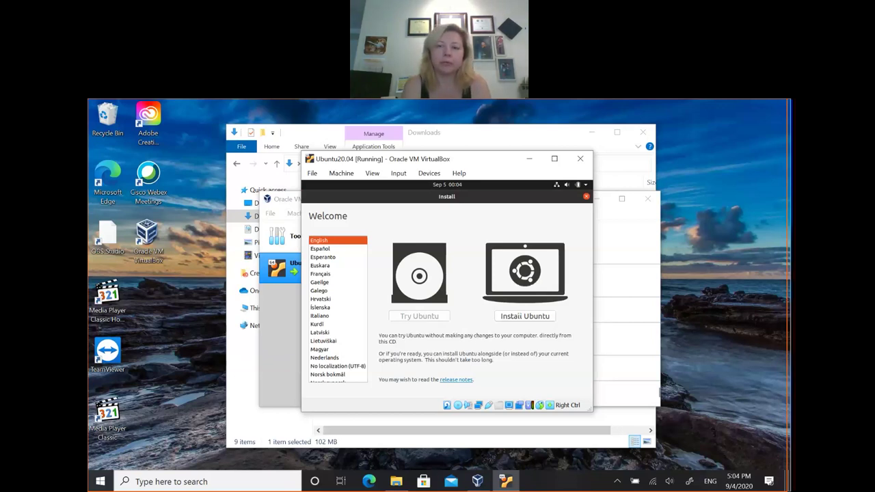
left_click(521, 315)
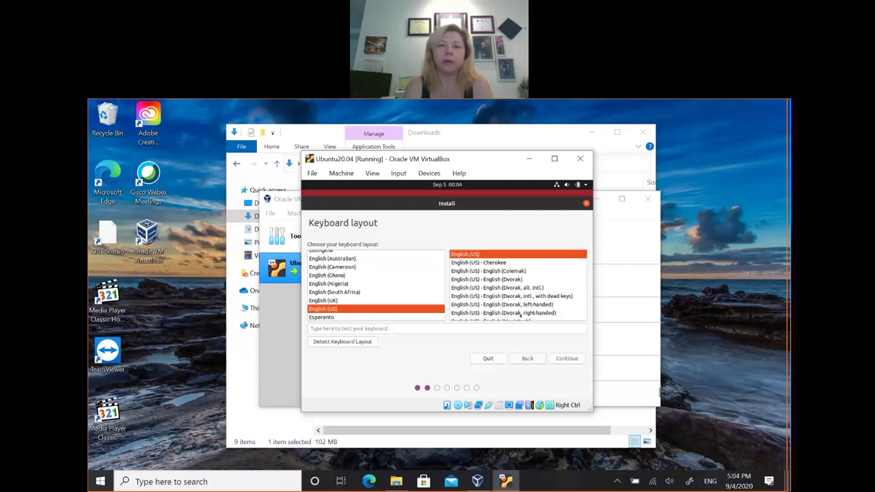
Step: Continue with the English (US) keyboard layout
left_click(566, 359)
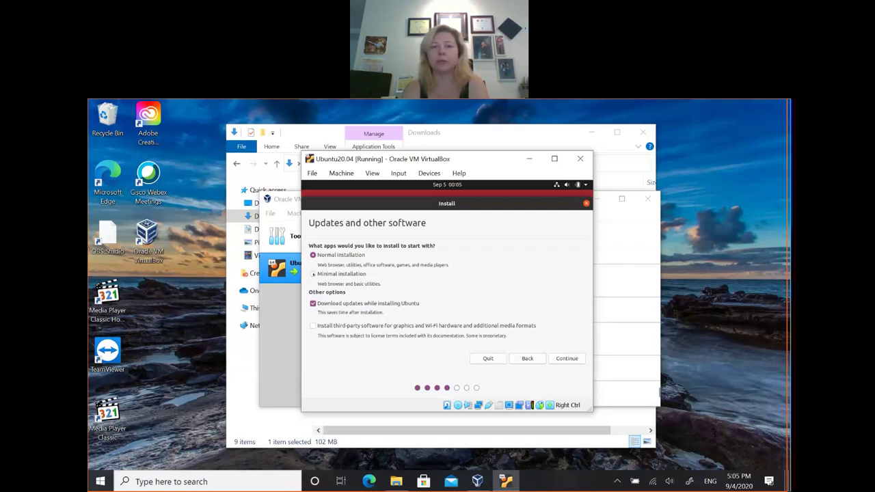
Step: Select Minimal installation, leaving Download updates while installing Ubuntu ticked
left_click(313, 274)
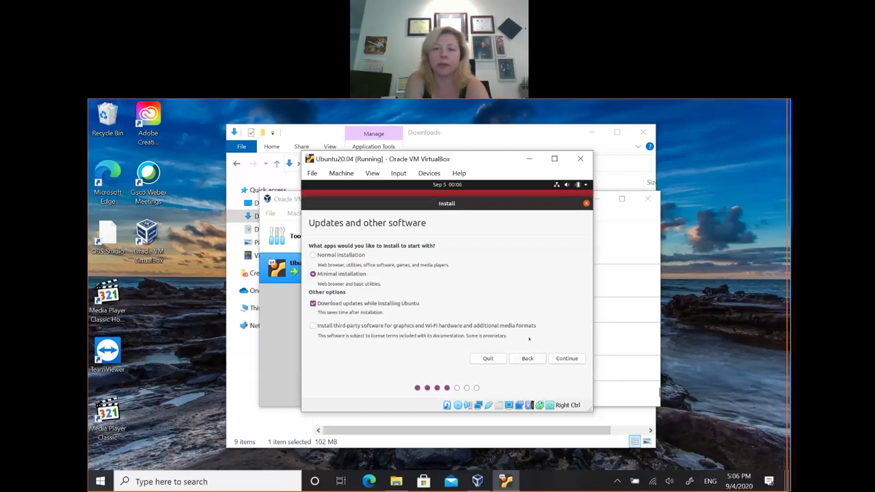
Step: Continue past Updates and other software to the Installation type page
left_click(561, 358)
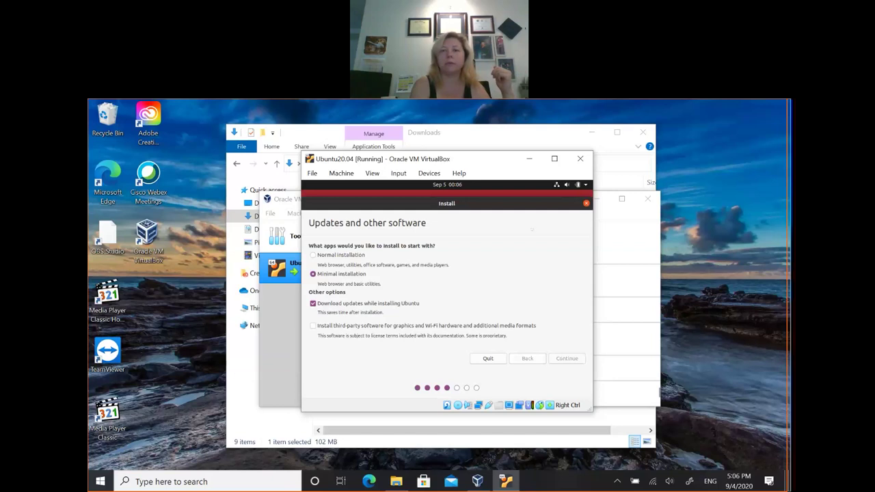
left_click(493, 116)
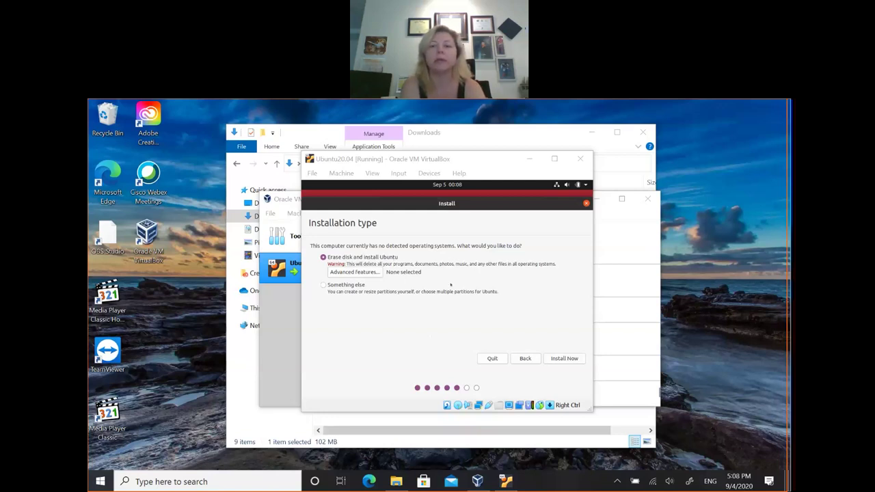
Step: Refocus the VM window and start the Erase disk and install Ubuntu installation
left_click(564, 358)
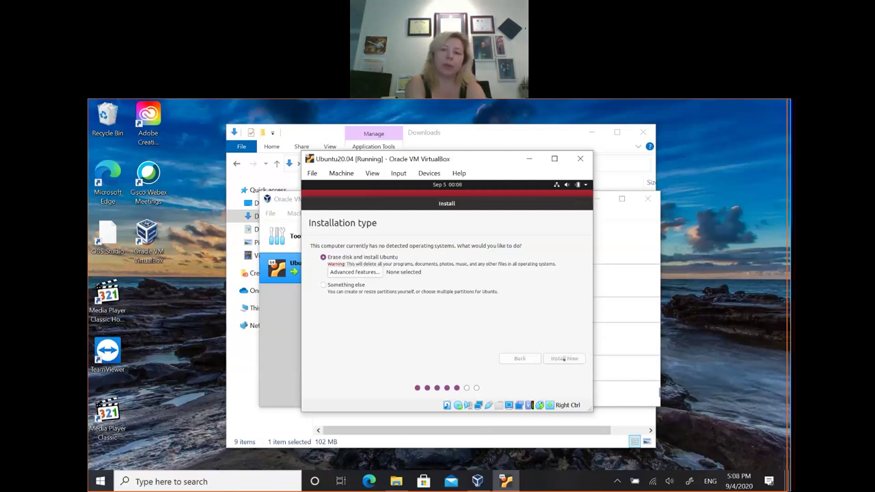
left_click(564, 359)
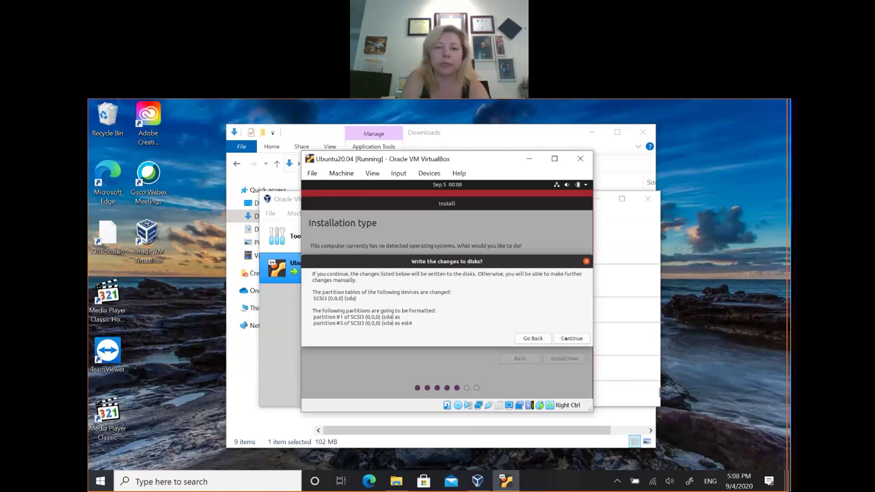
Step: Approve formatting sda partitions #1 and #5, then accept Los Angeles as the location
left_click(571, 338)
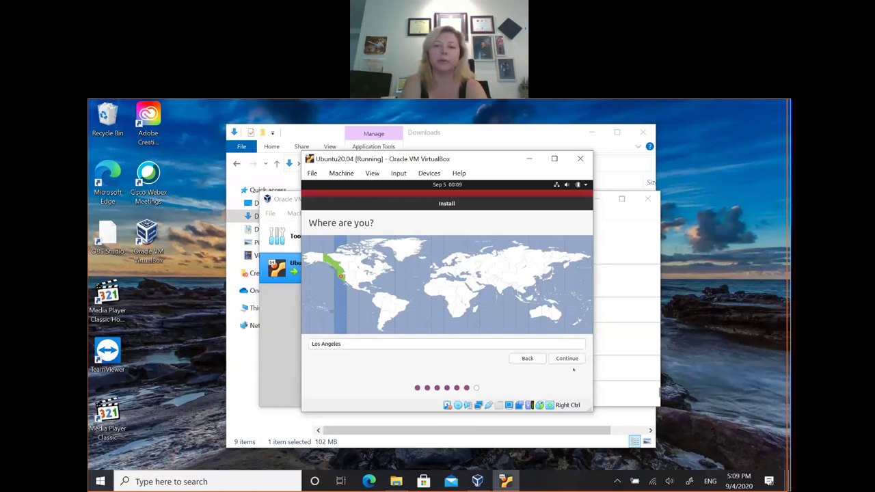
left_click(568, 358)
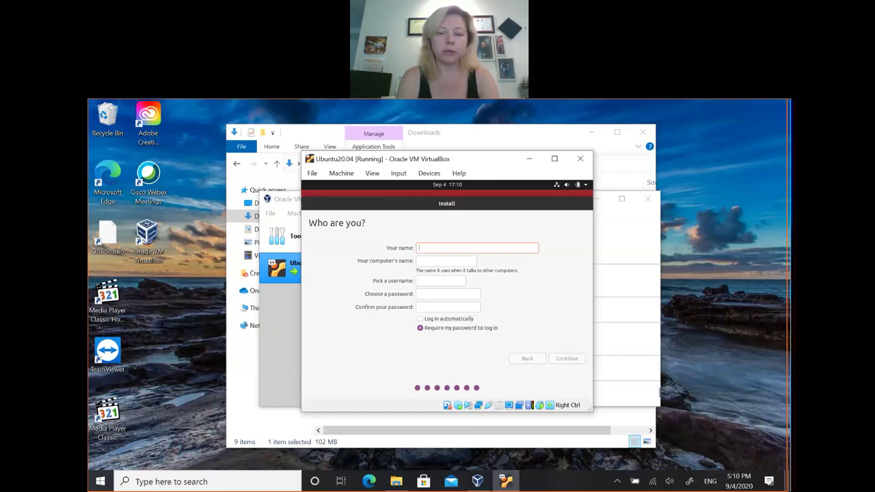
Step: Correct the account name to 'Student' and enter the password and its confirmation
type("LM")
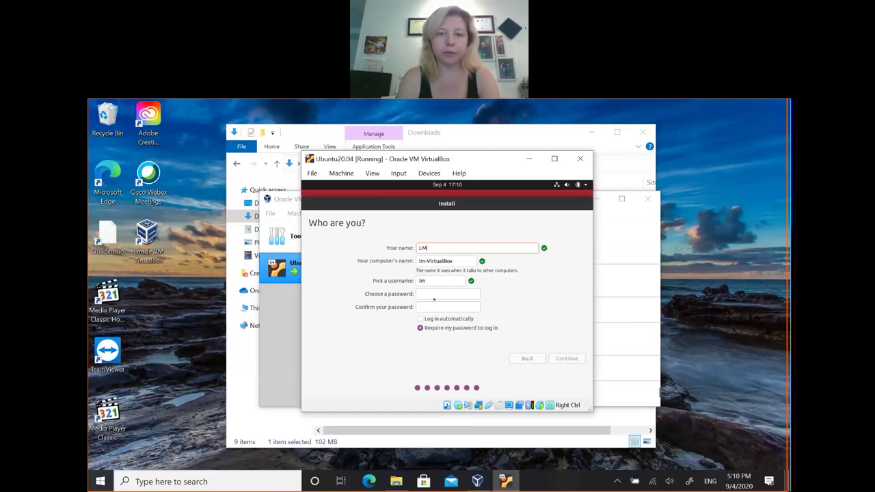
key("BackSpace")
key("BackSpace")
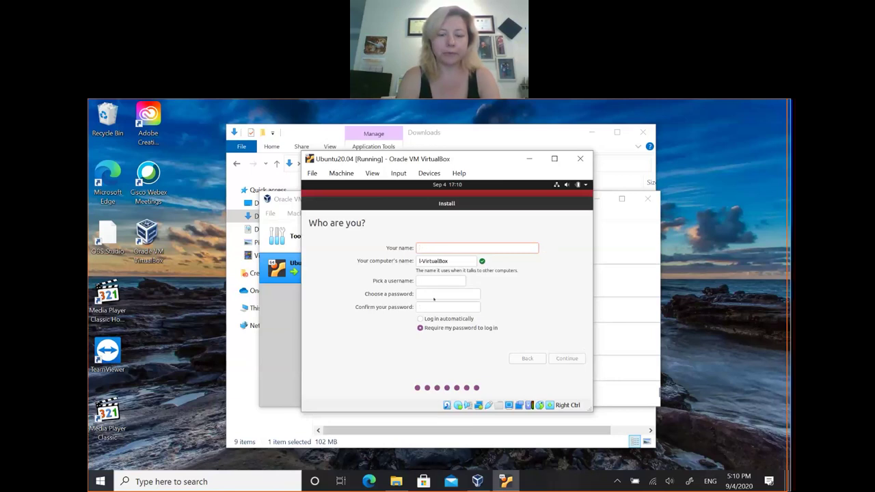
type("Student")
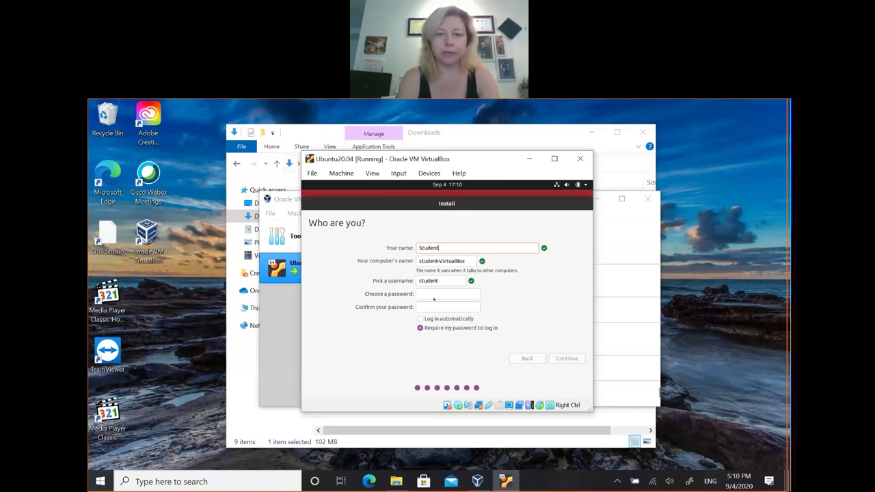
left_click(433, 299)
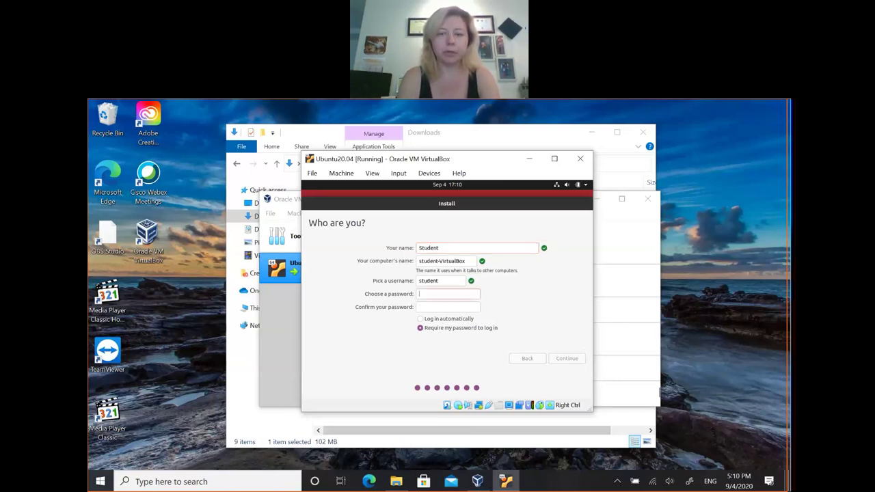
type("s")
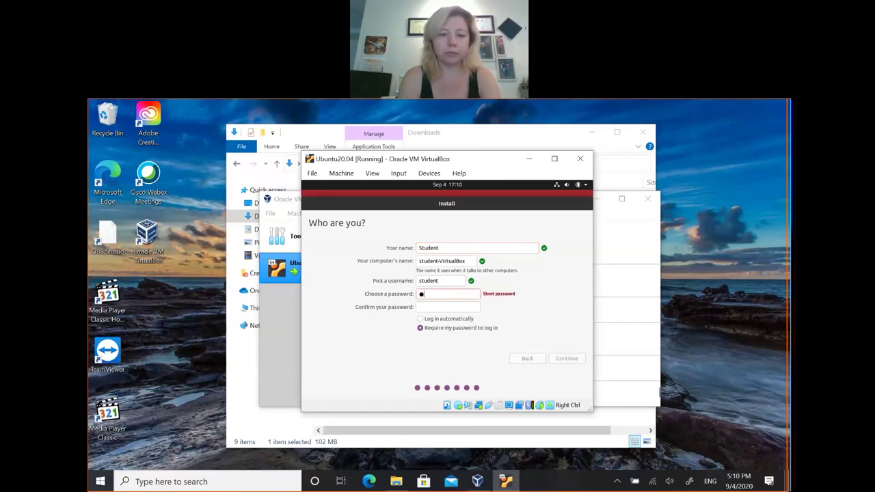
type("t")
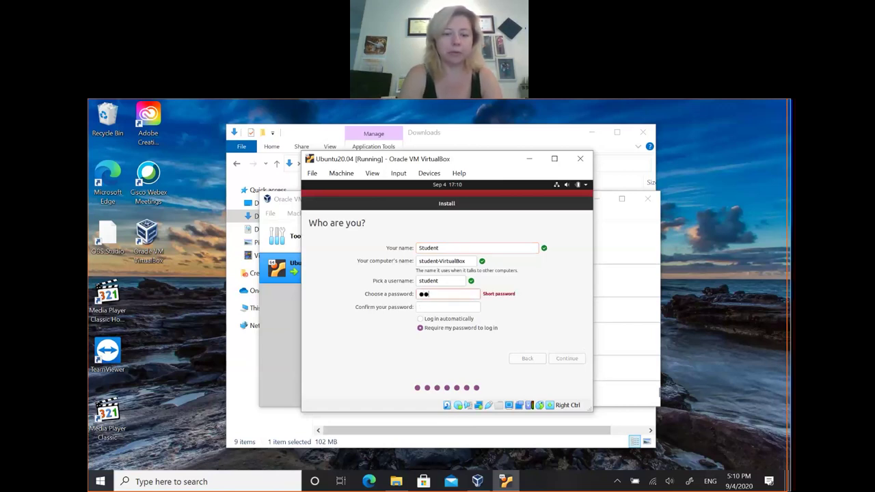
type("ude")
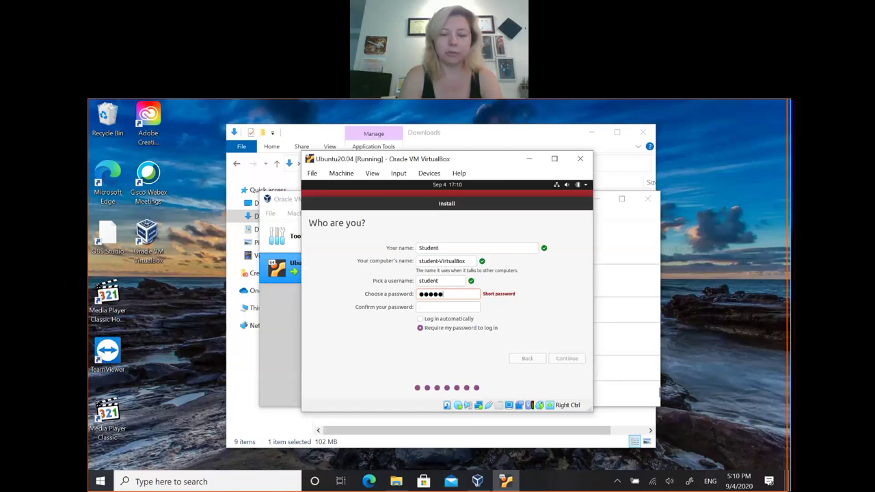
type("nt1")
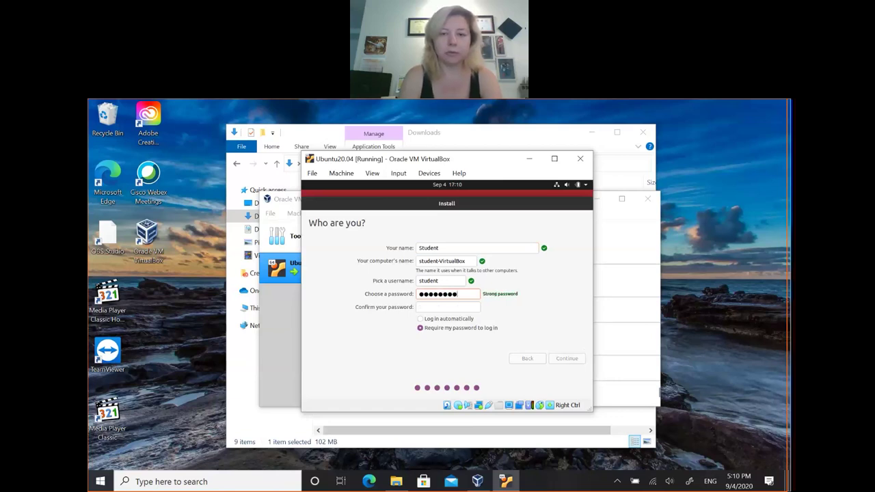
type("!")
key("Tab")
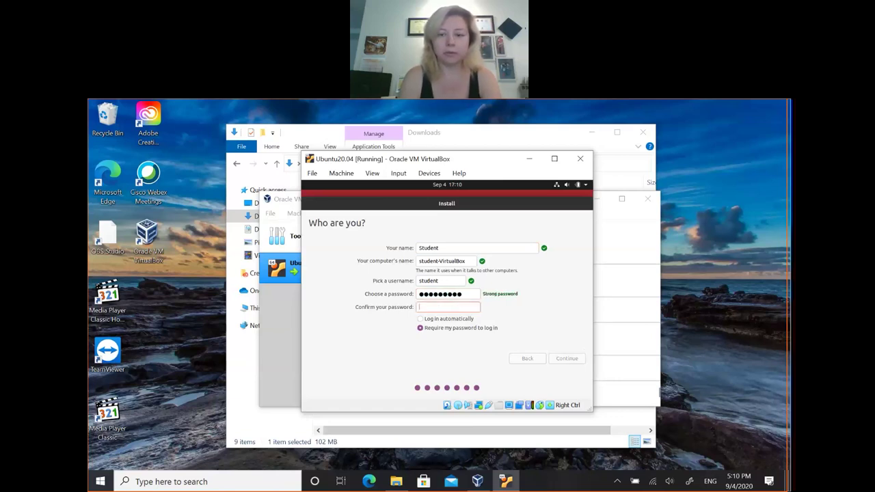
type("St")
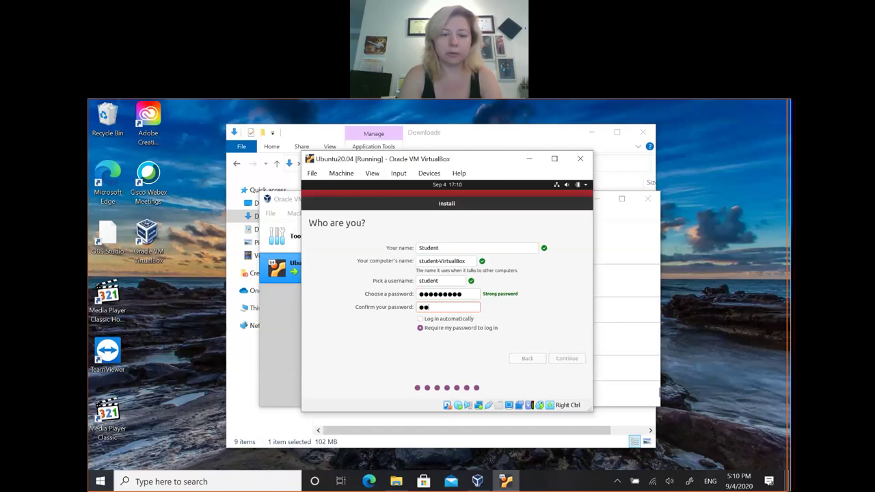
type("uden")
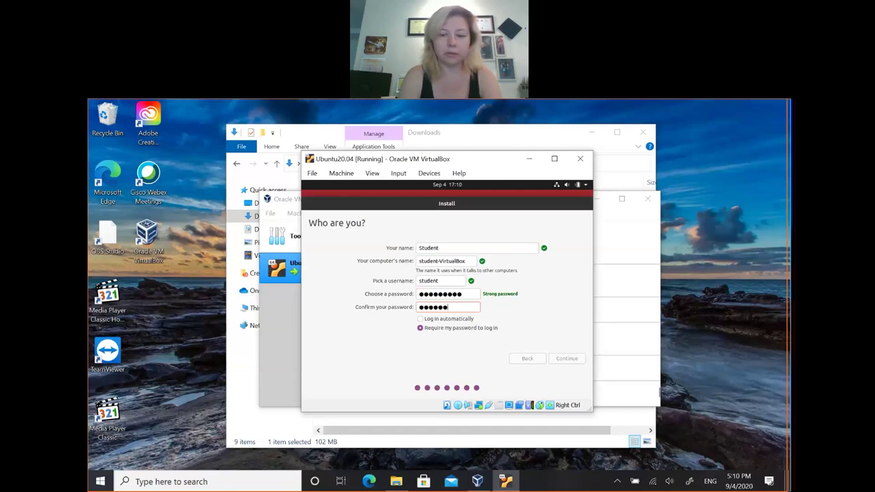
type("t1!")
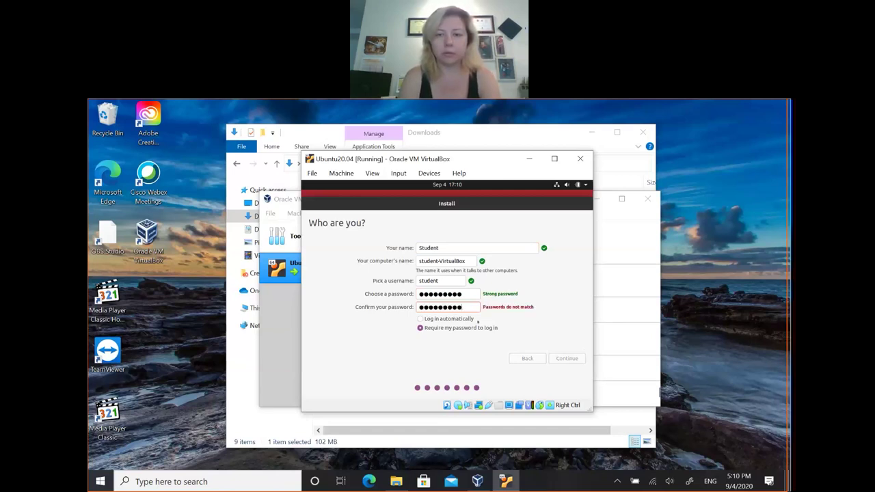
key("Tab")
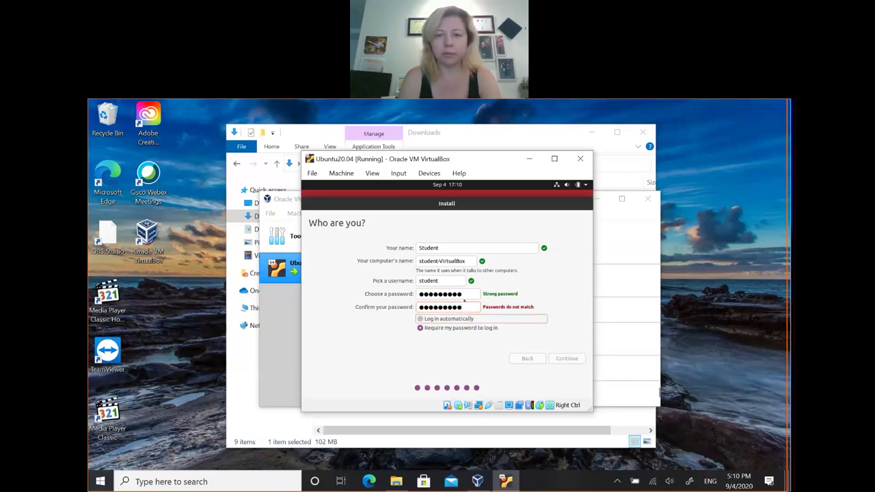
Step: Replace the password with a new one and retype its confirmation
left_click(464, 295)
key("ctrl+a")
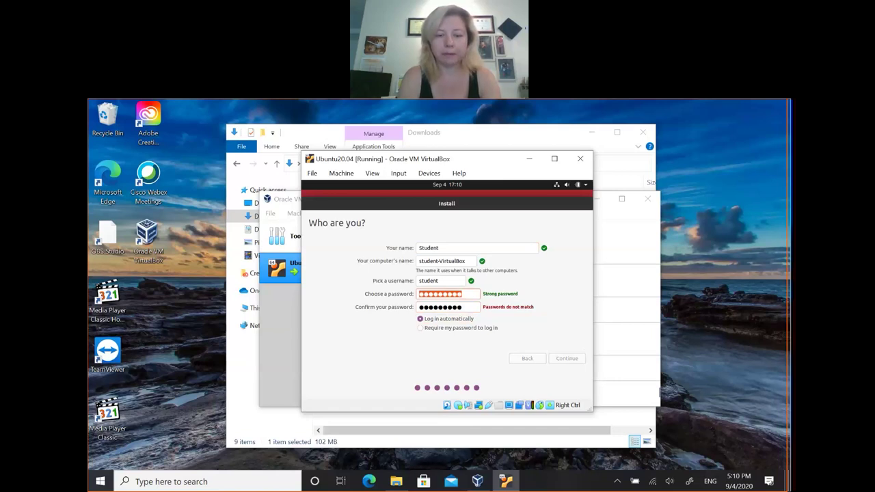
type("st")
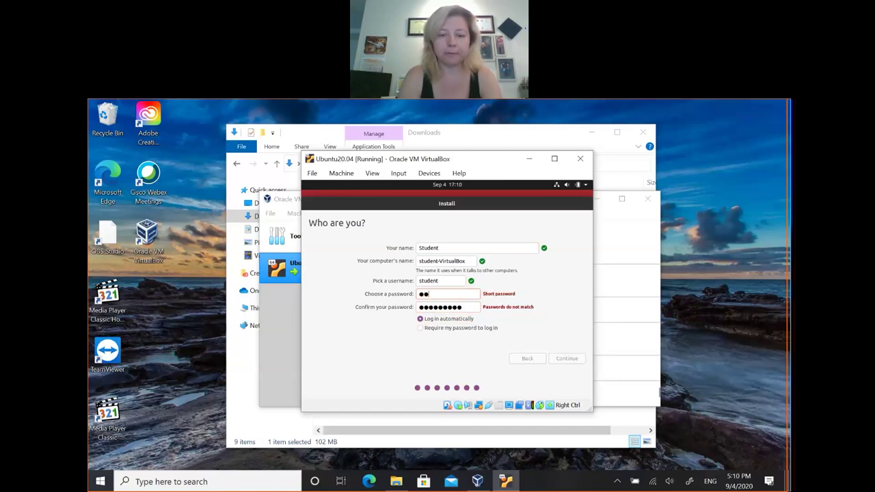
type("udent12")
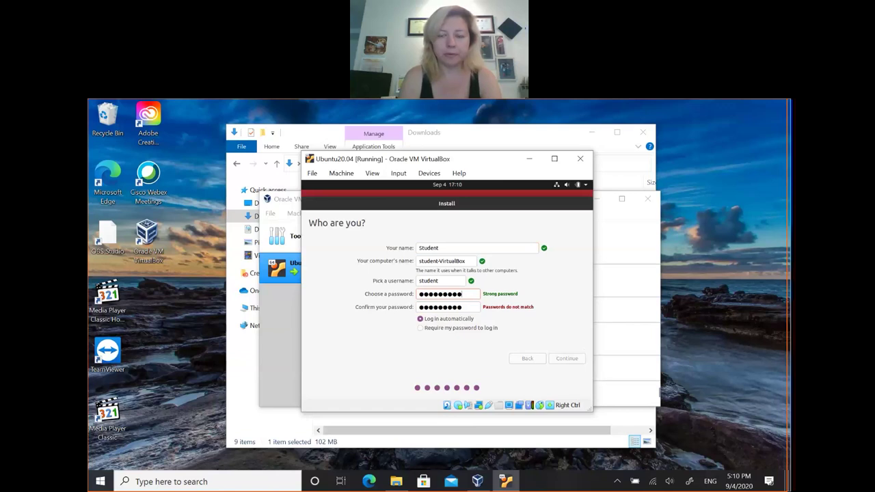
key("Tab")
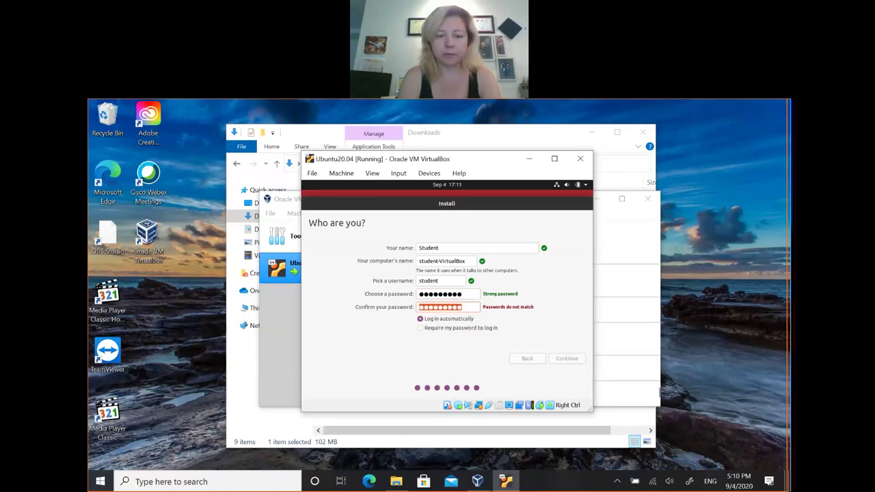
type("St")
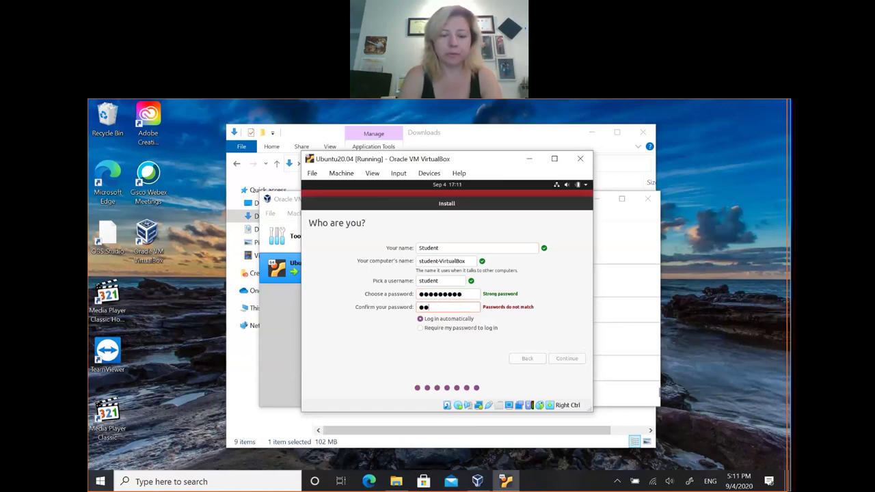
type("uden")
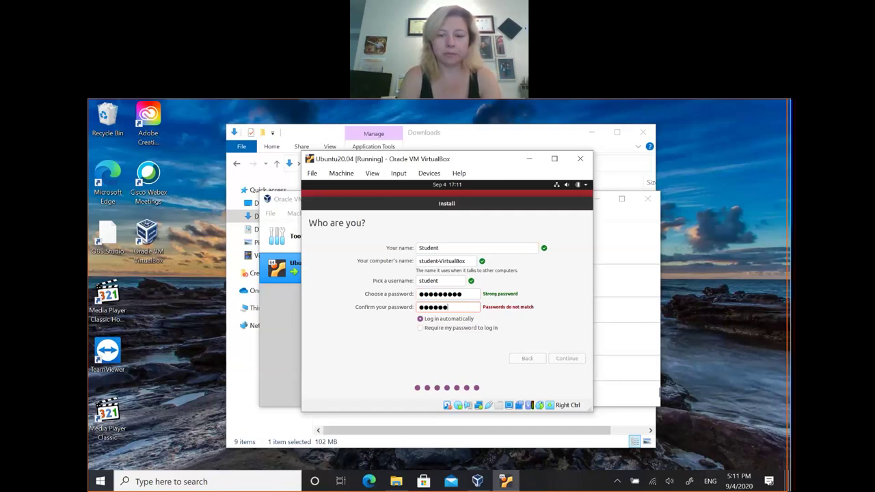
type("t12")
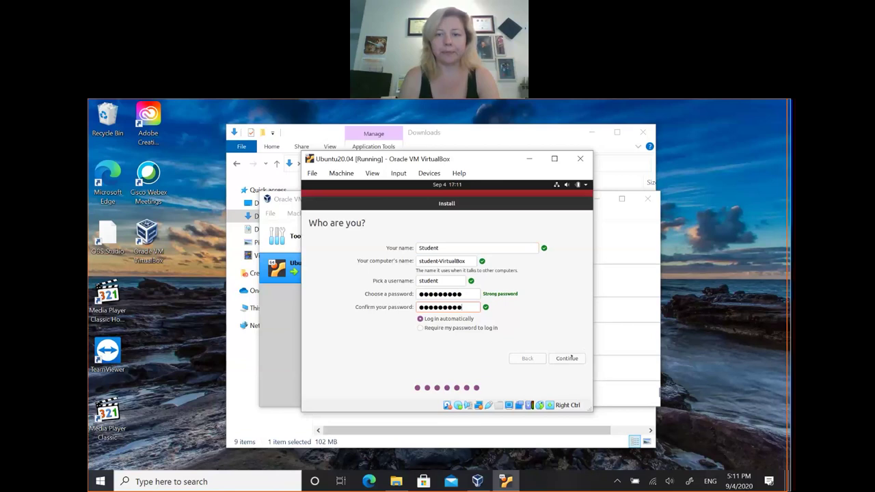
Step: Accept the account details and wait for file copying to reach Installation Complete
left_click(572, 361)
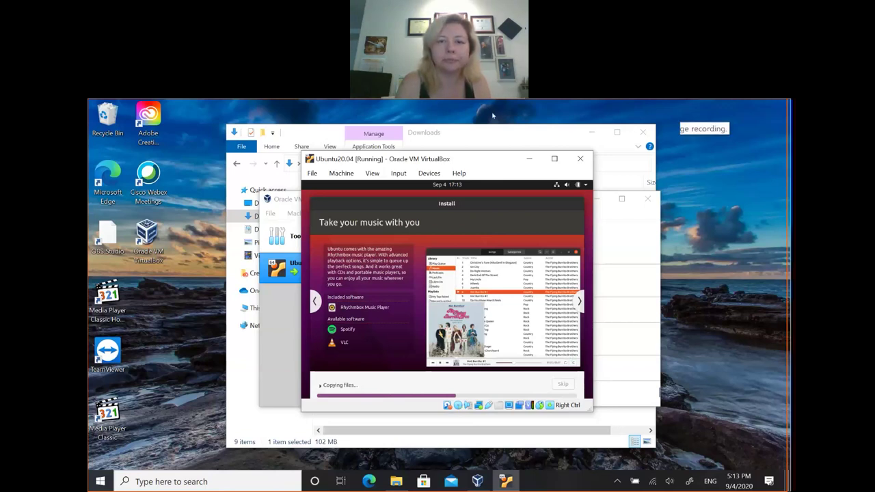
left_click(495, 114)
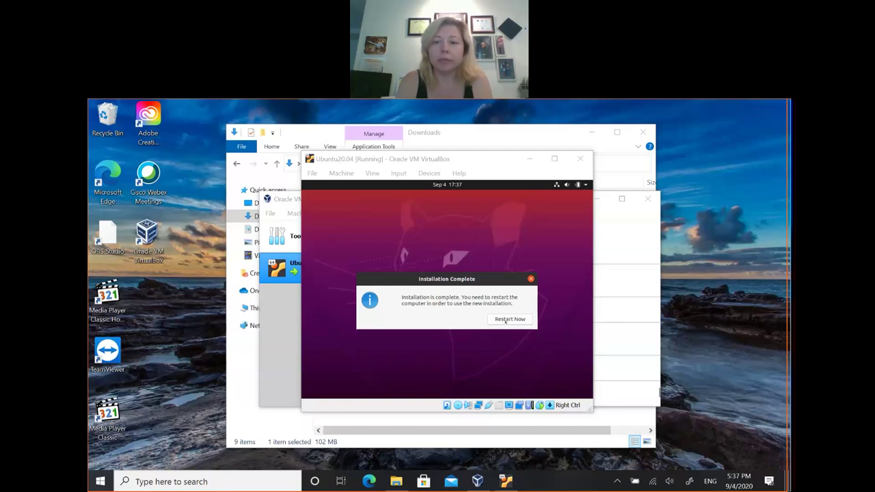
Step: Choose Restart Now and confirm the installation medium is removed to reboot
left_click(506, 320)
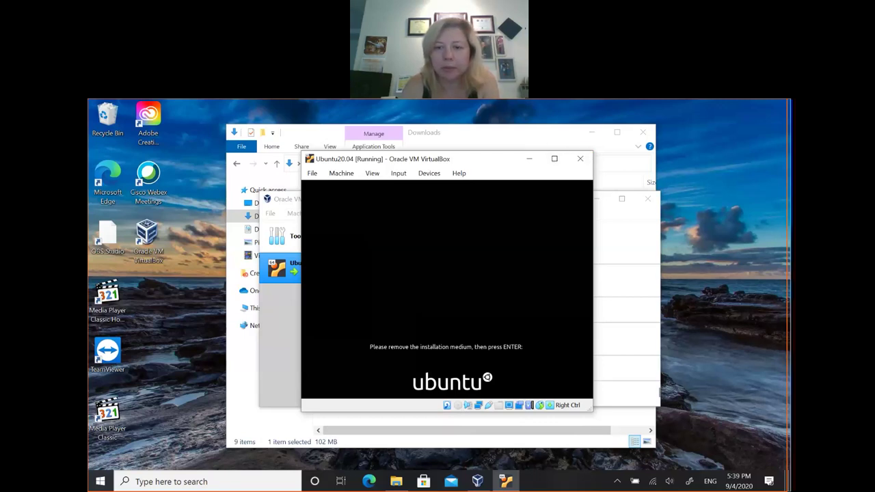
key("Return")
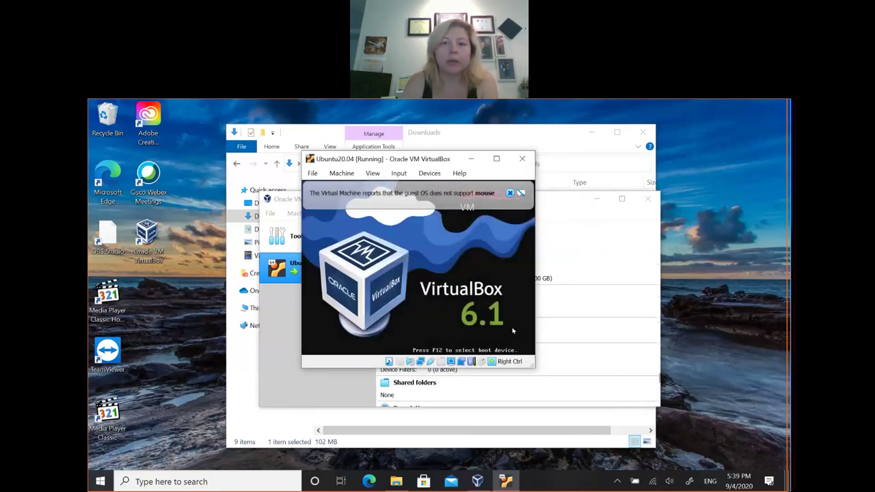
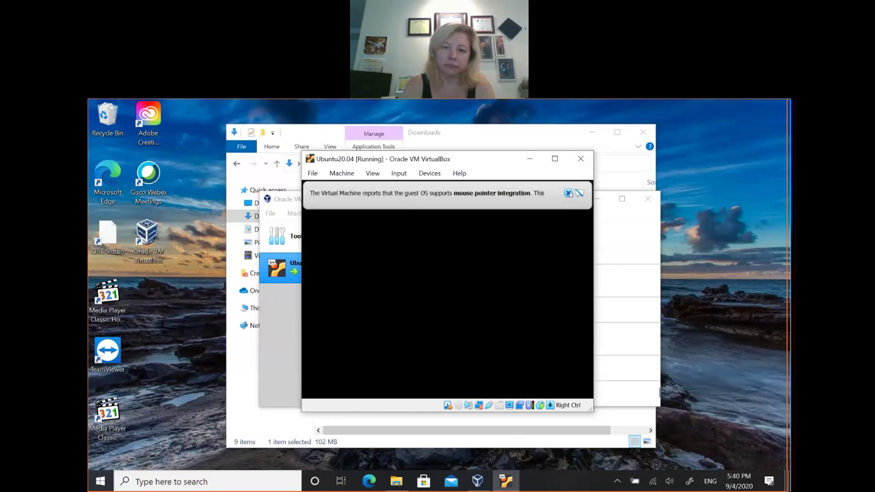
Step: Dismiss the mouse pointer integration notice and let Ubuntu 20.04 boot to the Connect Your Online Accounts screen
left_click(569, 193)
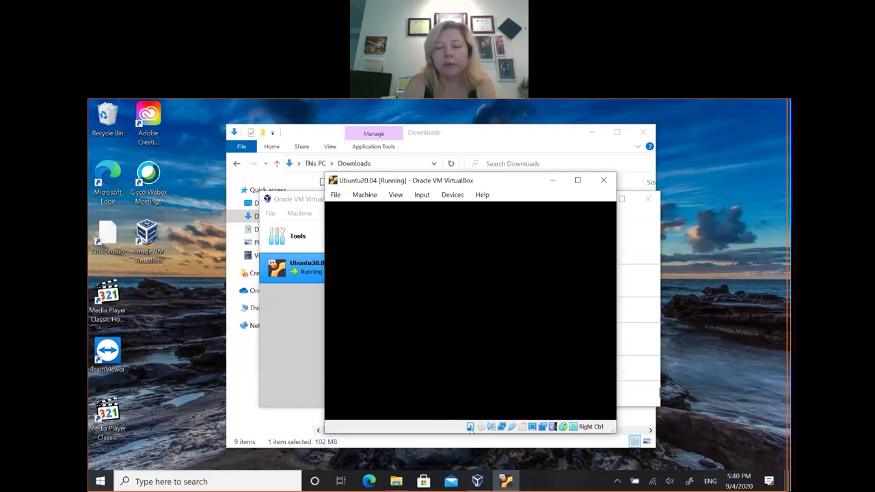
mouse_move(470, 428)
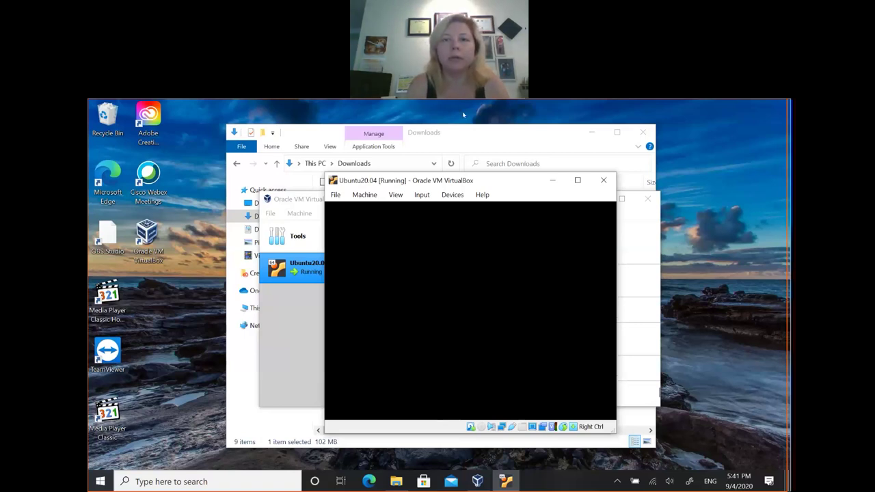
left_click(492, 117)
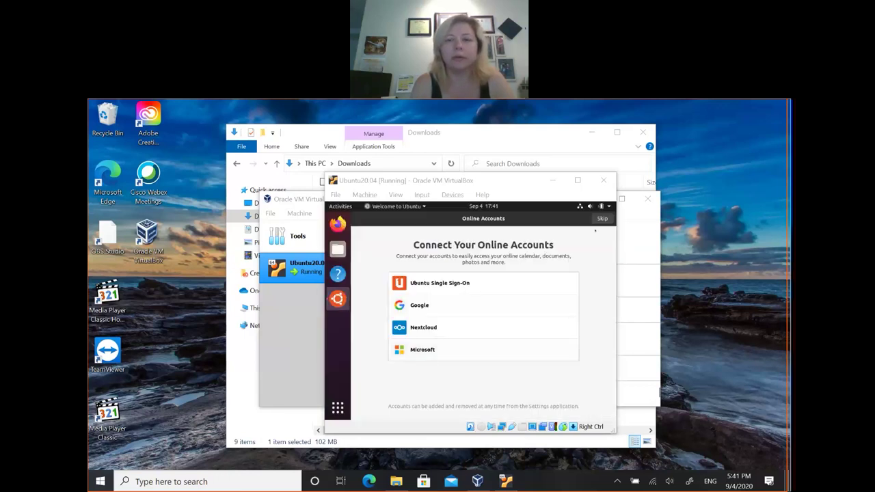
Step: Refocus the Ubuntu VM window and drag it up and to the left
left_click(602, 219)
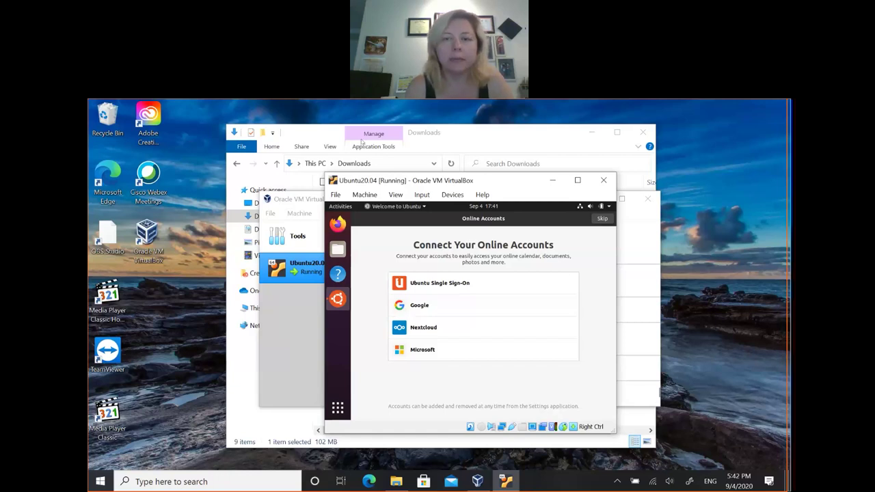
left_click_drag(430, 177, 358, 152)
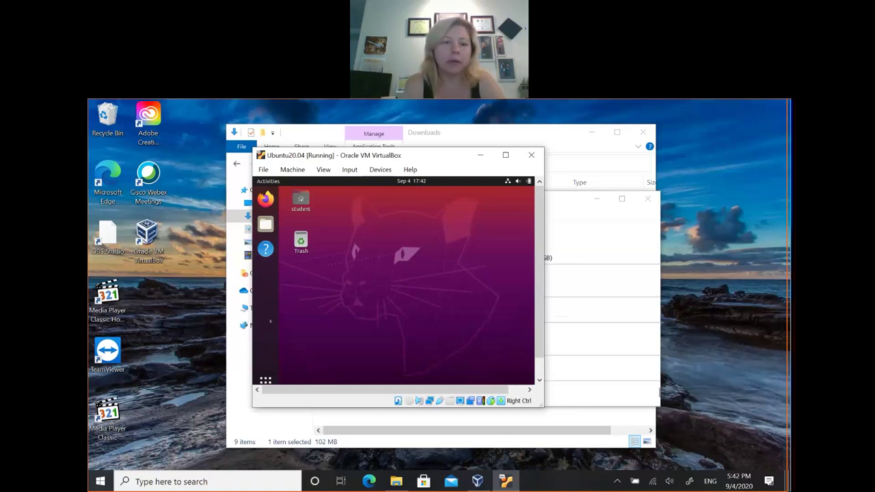
Step: Launch Terminal from the Ubuntu guest's Show Applications grid
left_click(266, 380)
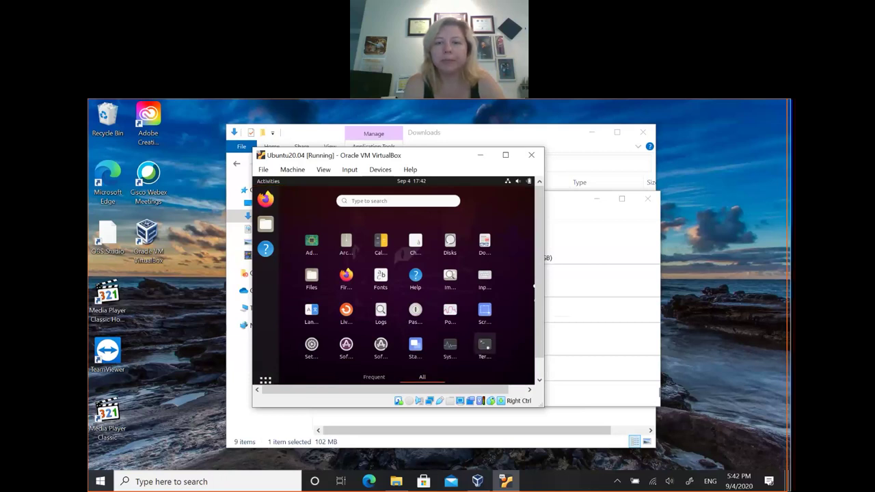
left_click(485, 346)
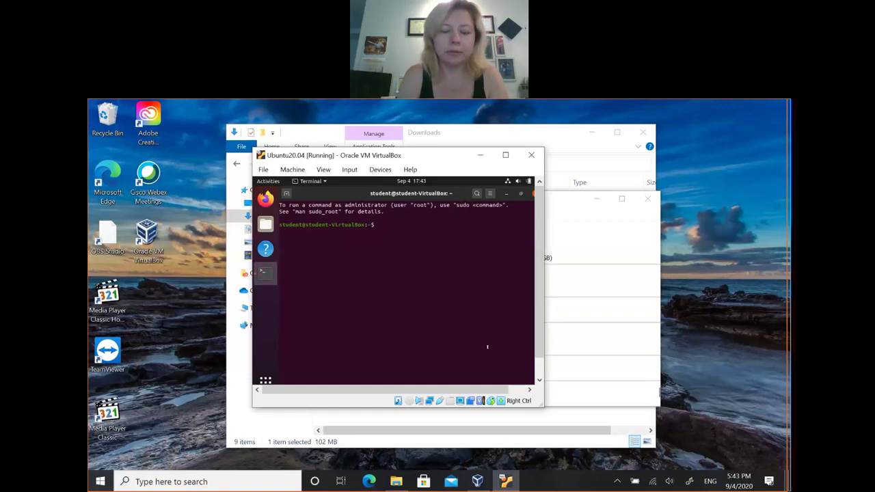
Step: Run passwd, give the current password and a new one twice; it is rejected as too simple
type("pas")
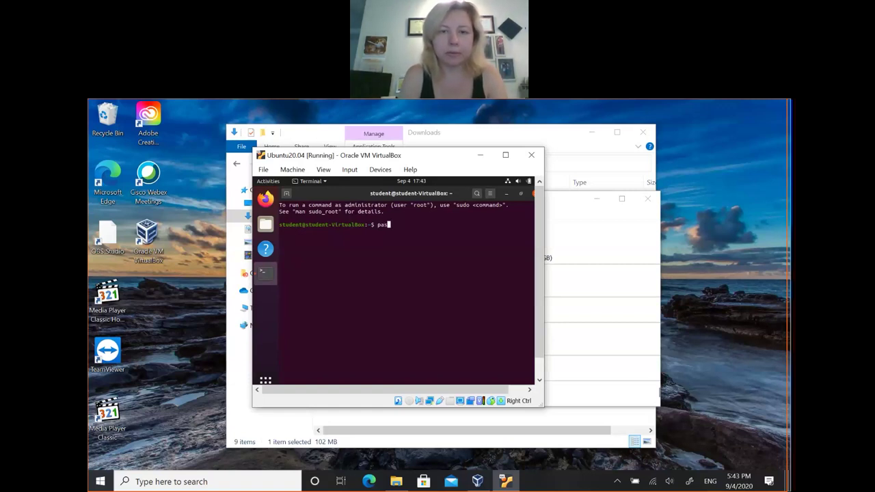
type("swd")
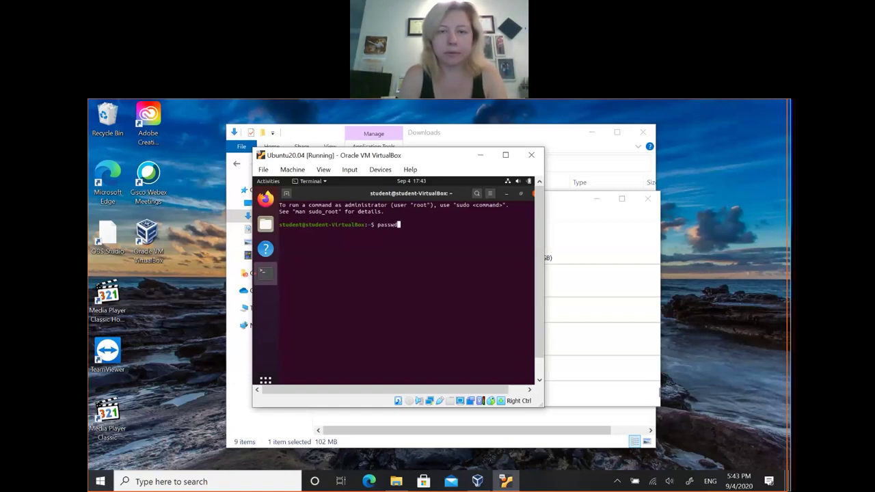
key("Return")
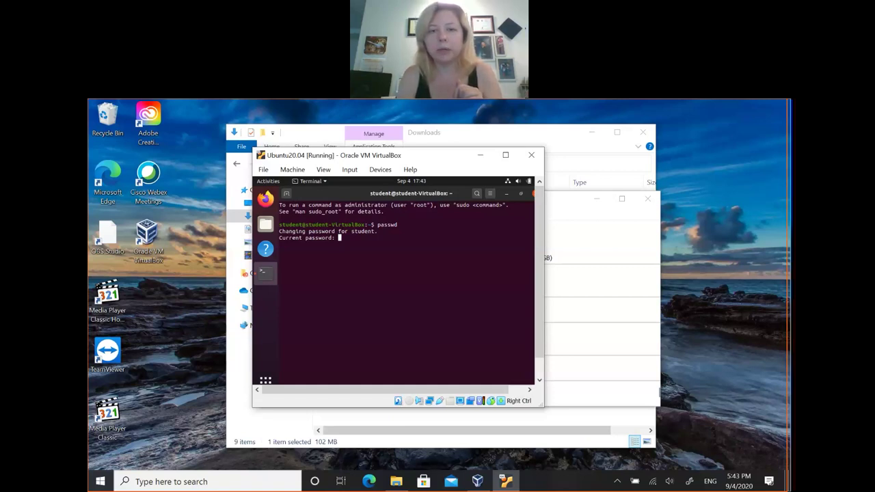
key("Return")
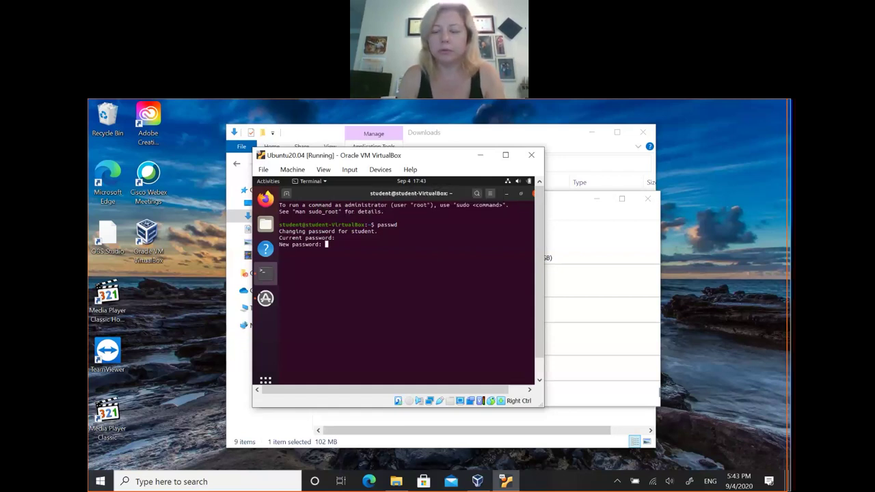
key("Return")
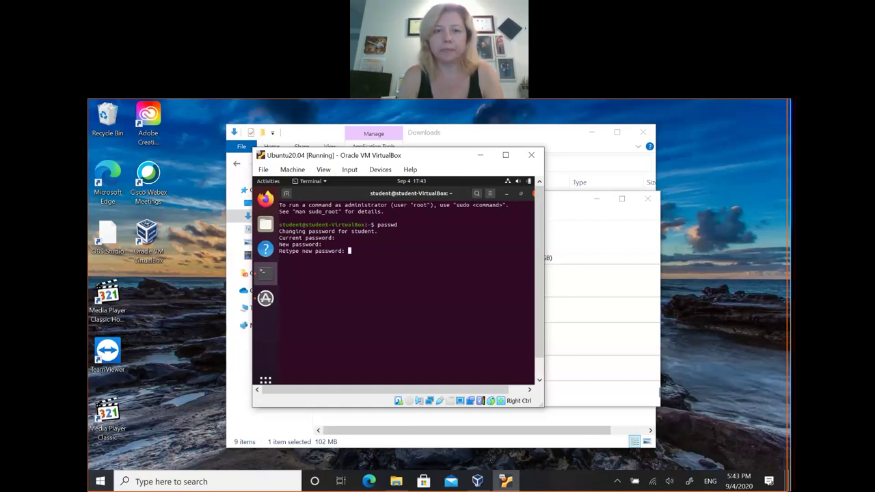
key("Return")
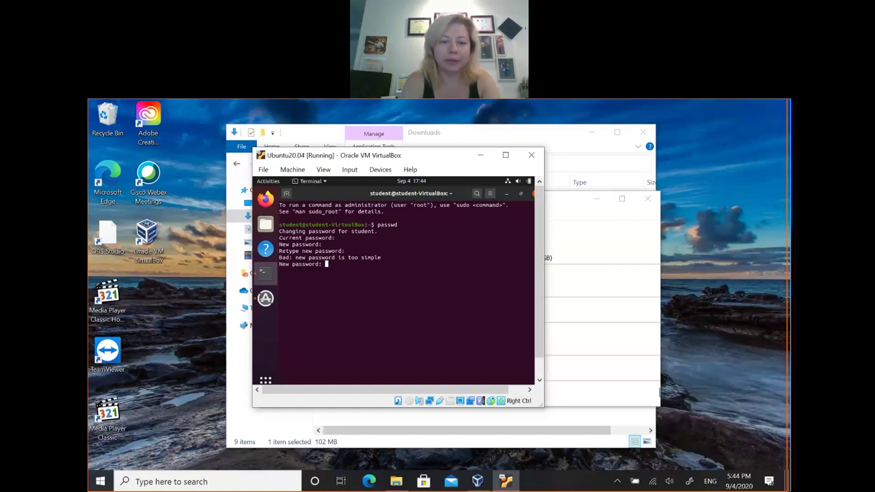
Step: Retry stronger new passwords until passwd reports success, then enlarge the VM window by its corner
key("Return")
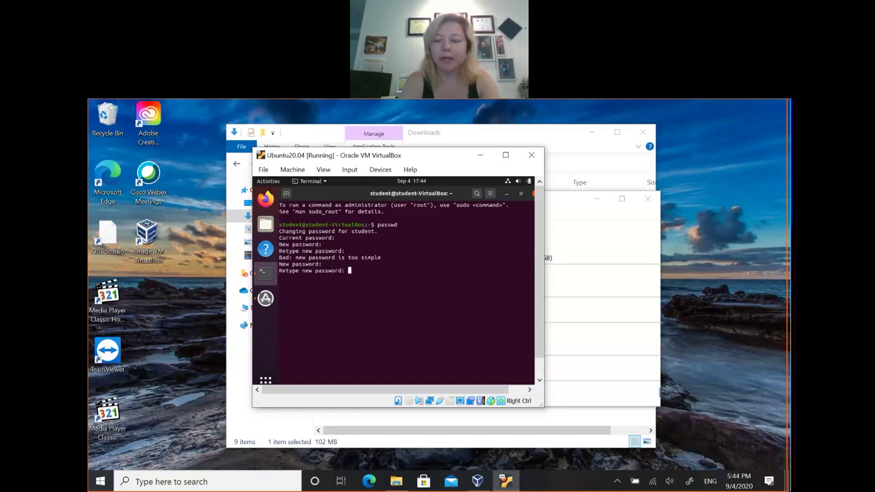
key("Return")
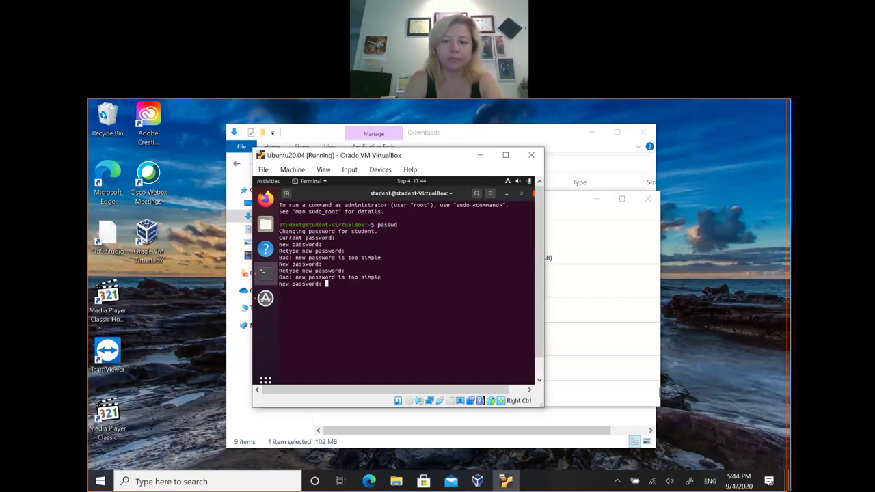
key("Return")
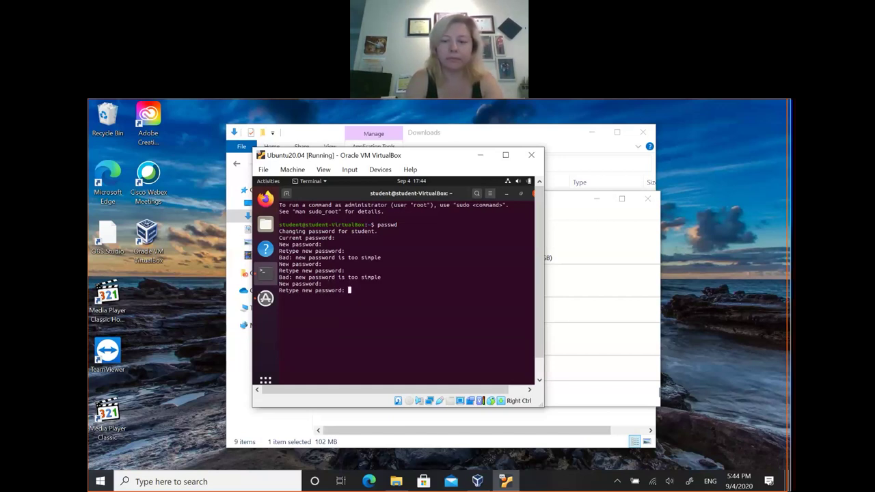
key("Return")
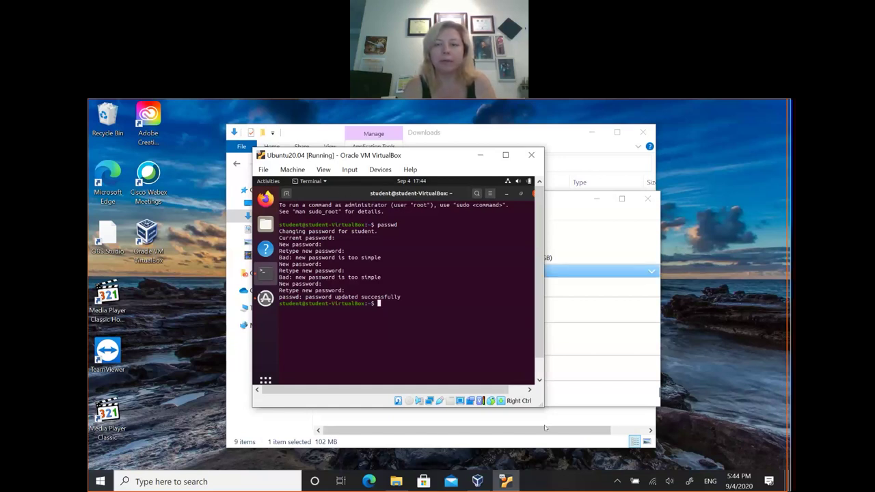
left_click_drag(544, 406, 605, 427)
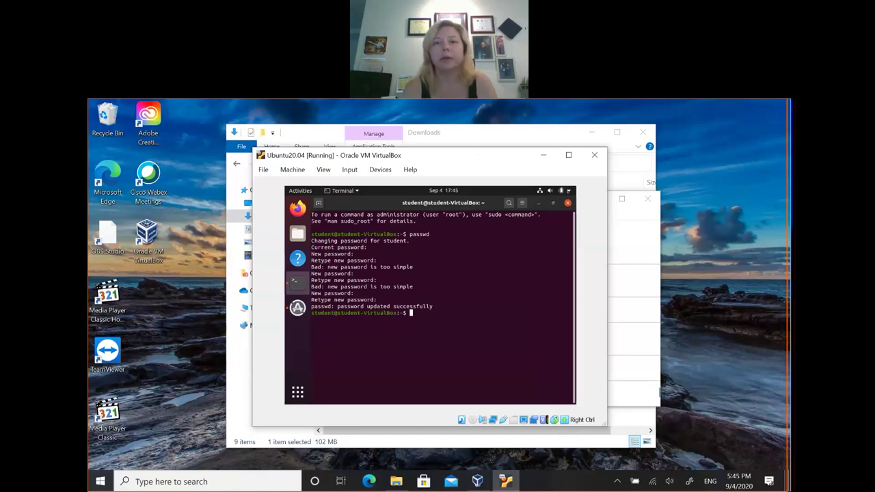
Step: Power off the Ubuntu guest from its system menu so Ubuntu20.04 shows as Powered Off
left_click(554, 191)
left_click(499, 122)
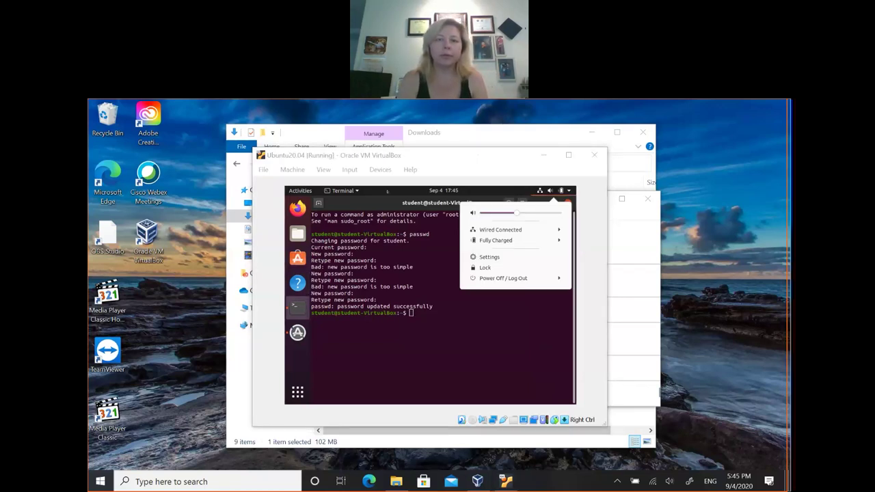
left_click(387, 191)
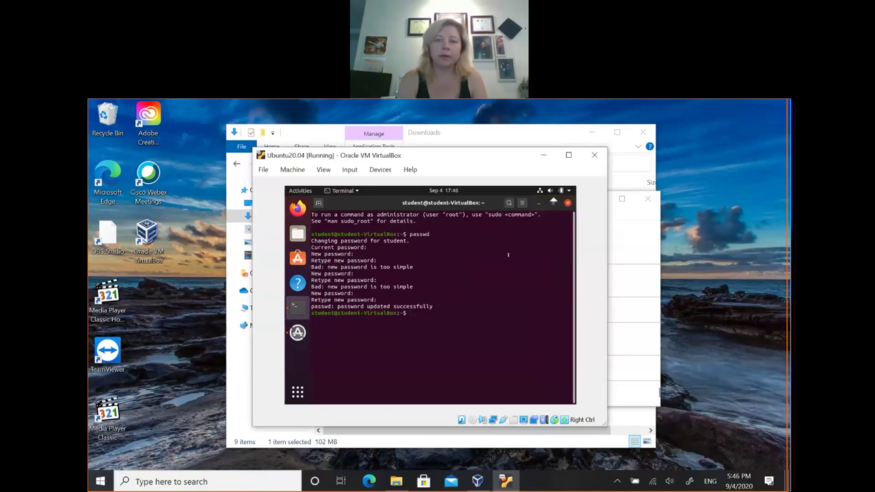
left_click(562, 144)
left_click(559, 149)
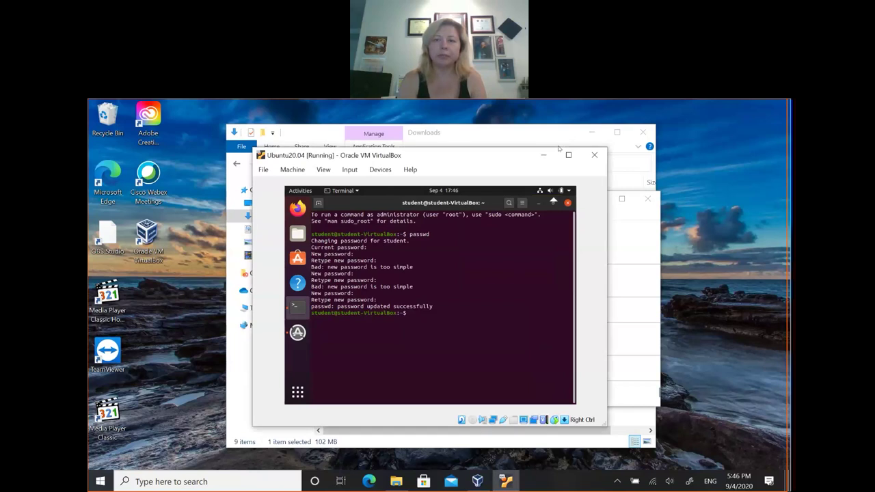
left_click(560, 191)
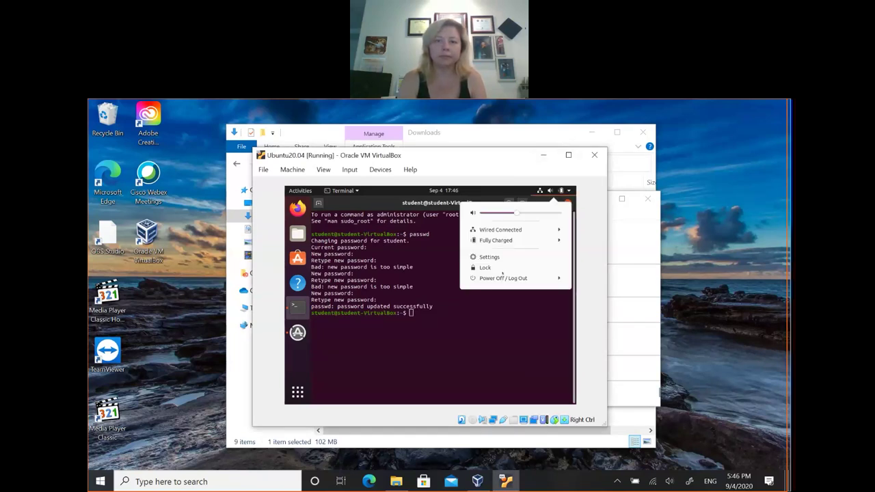
left_click(502, 277)
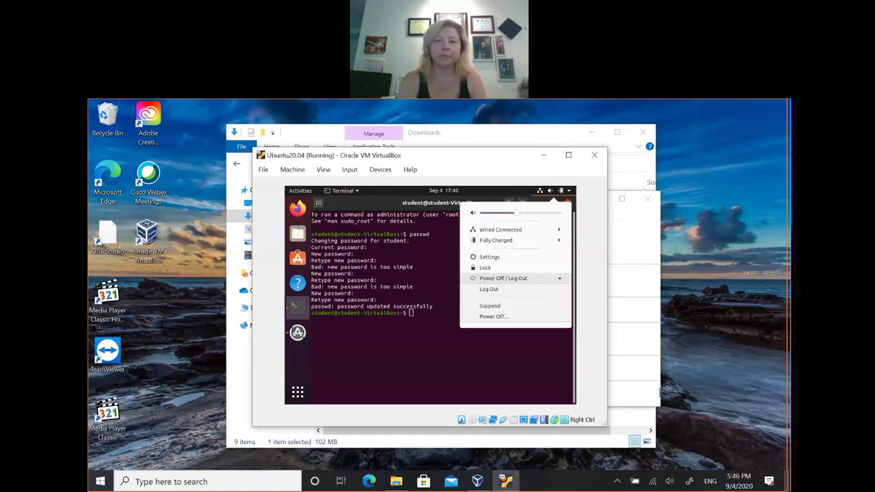
left_click(495, 317)
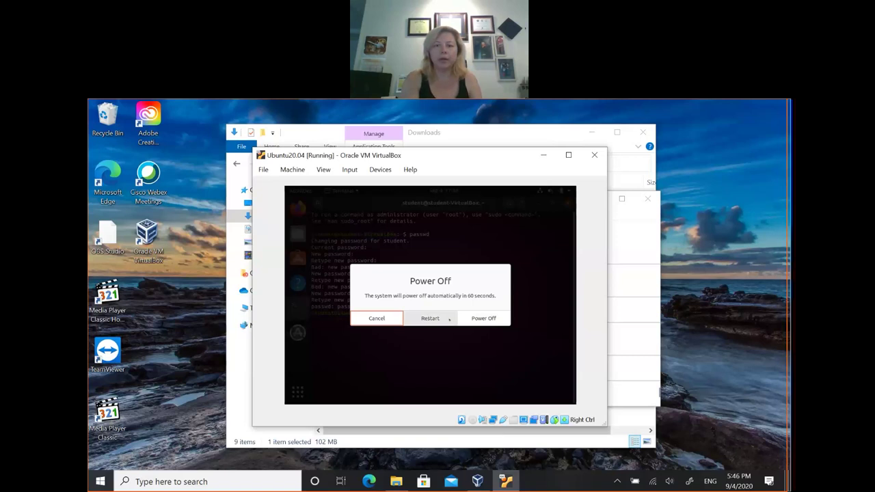
key("Escape")
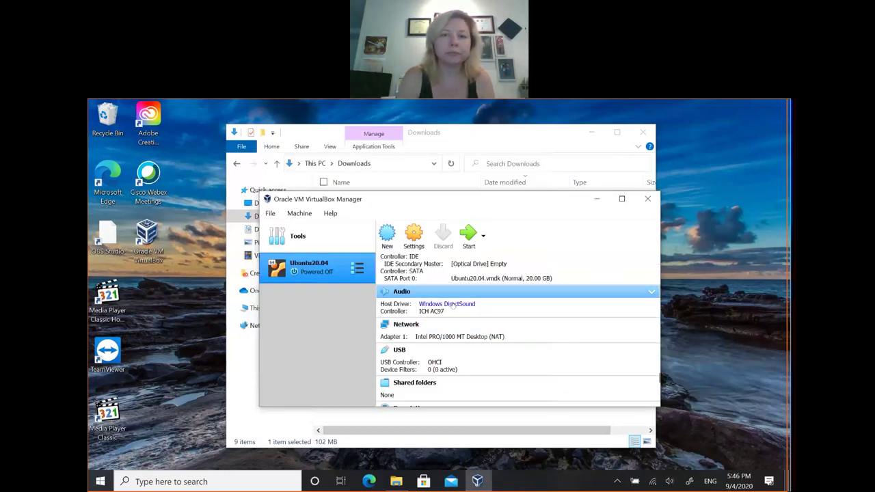
right_click(298, 214)
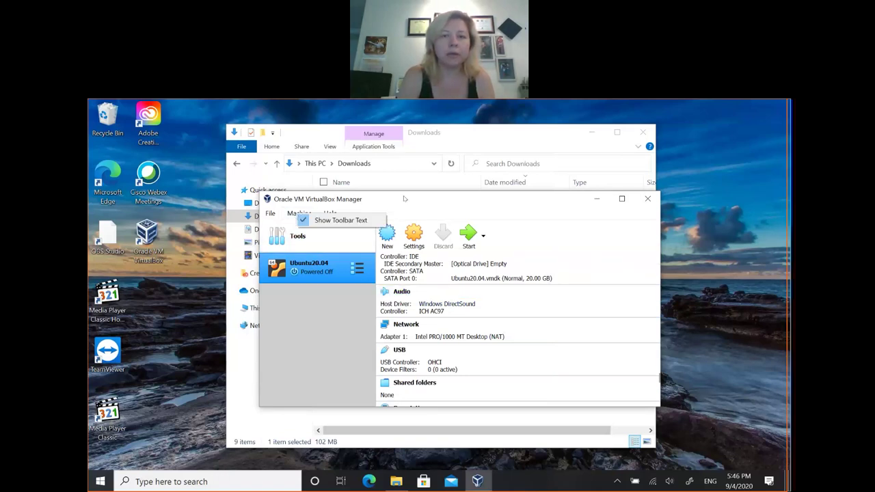
left_click(406, 199)
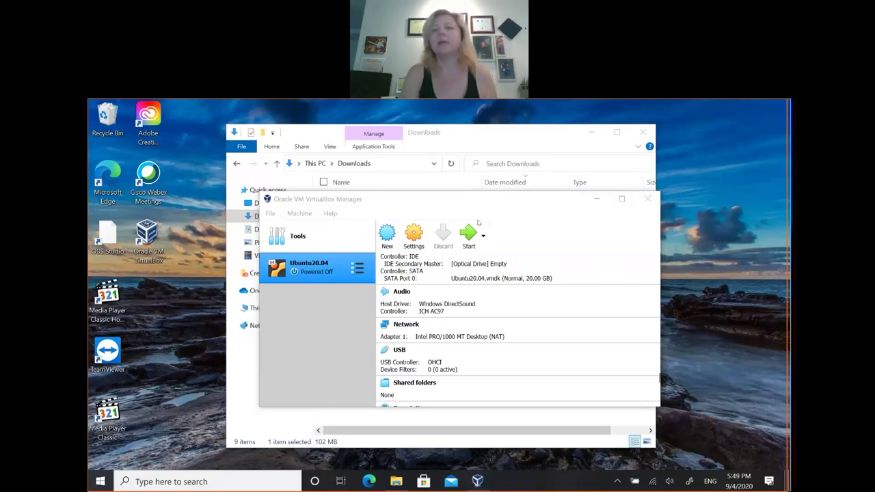
left_click(380, 208)
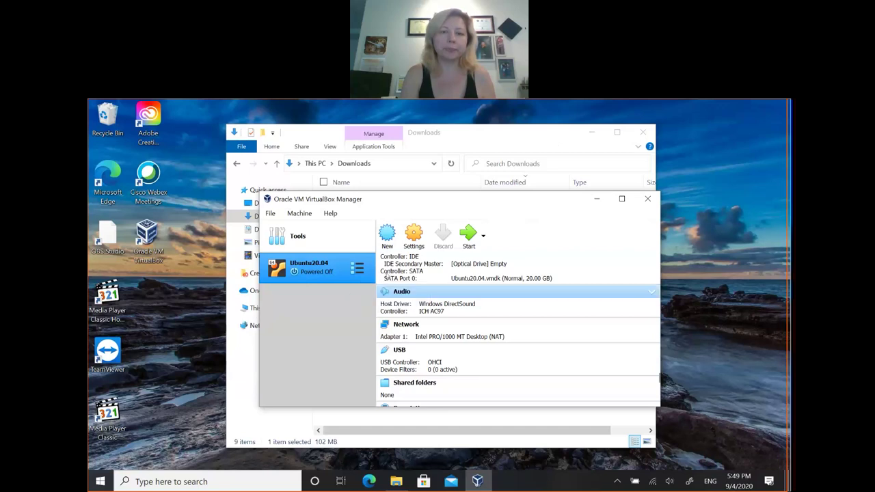
left_click(387, 234)
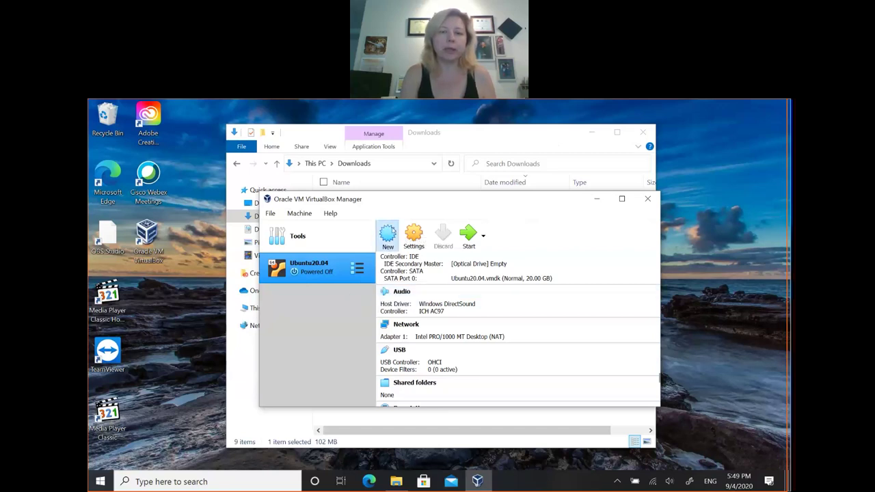
Step: Name the new virtual machine RedHat with type Linux and version Red Hat (64-bit)
type("R")
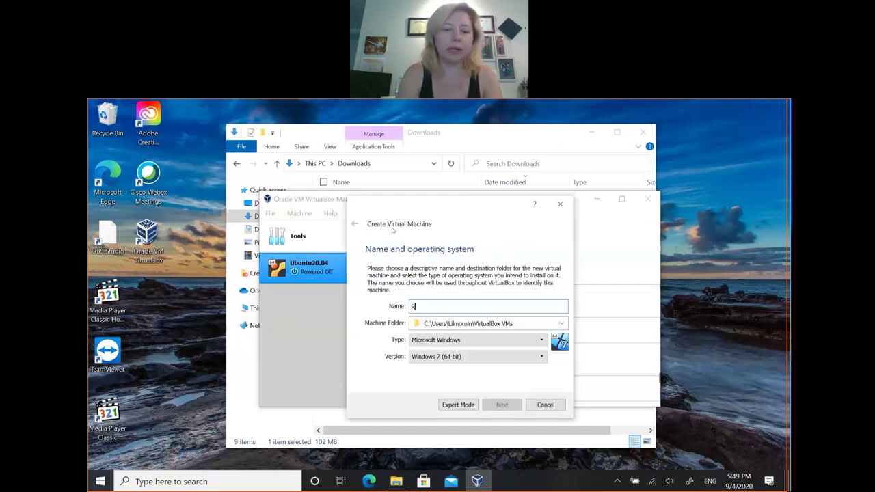
type("edHat")
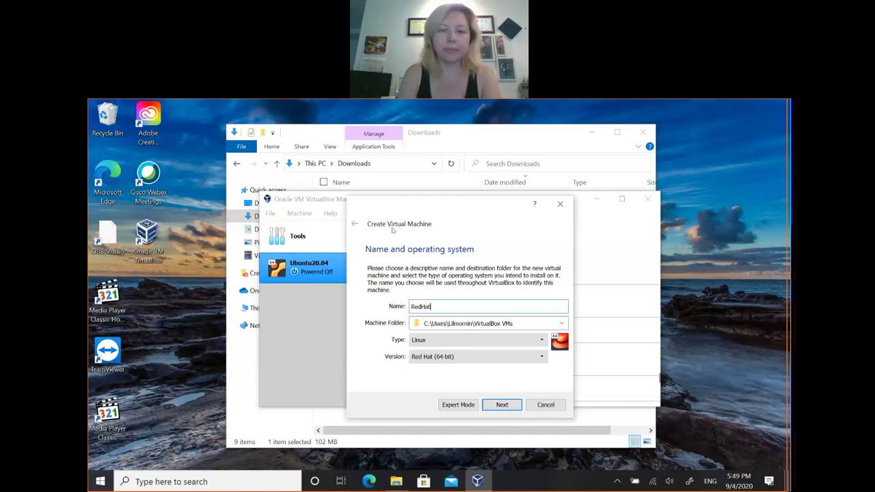
left_click(471, 356)
left_click(471, 356)
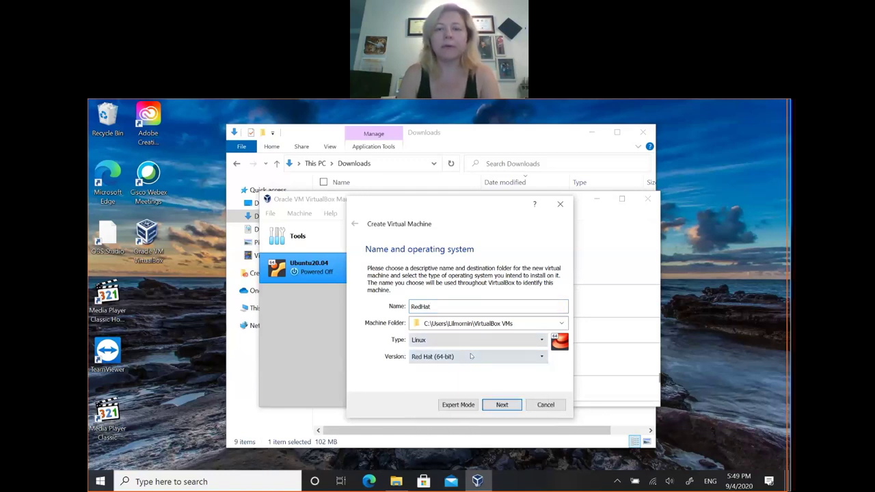
Step: Give the RedHat machine 4096 MB of memory
left_click(498, 404)
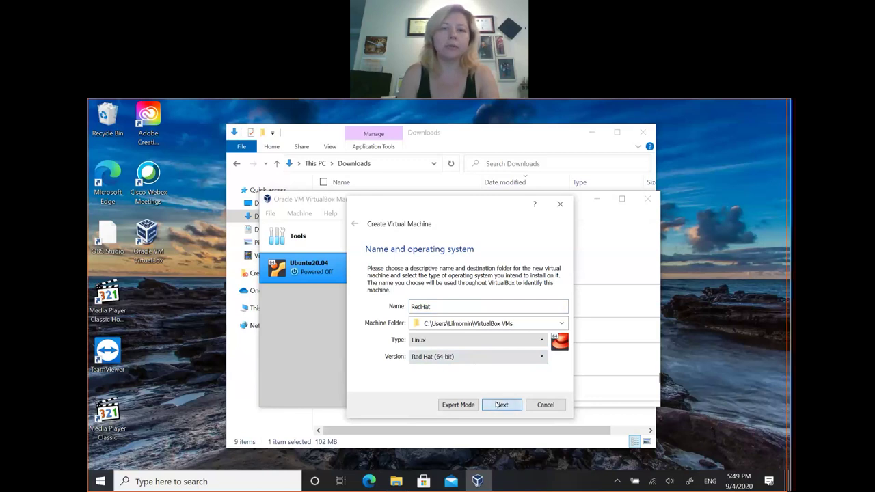
left_click_drag(387, 305, 437, 306)
left_click_drag(438, 304, 442, 305)
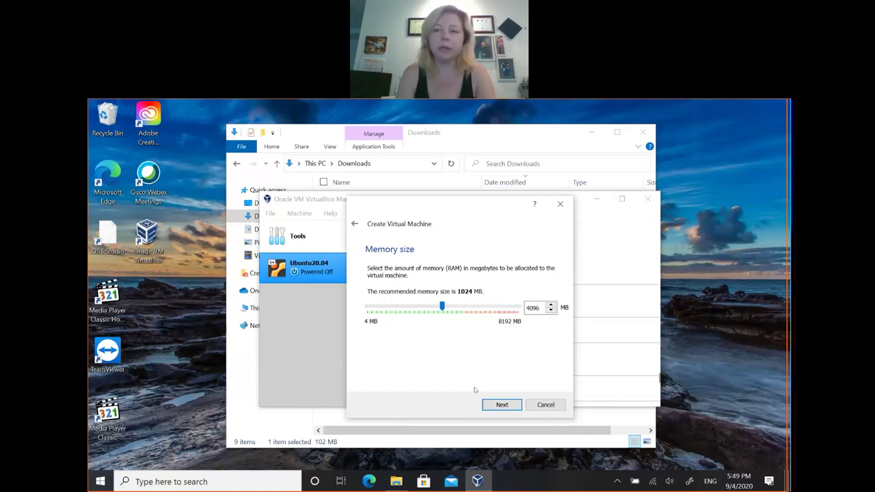
Step: Choose to create a new dynamically allocated VMDK virtual hard disk
left_click(509, 405)
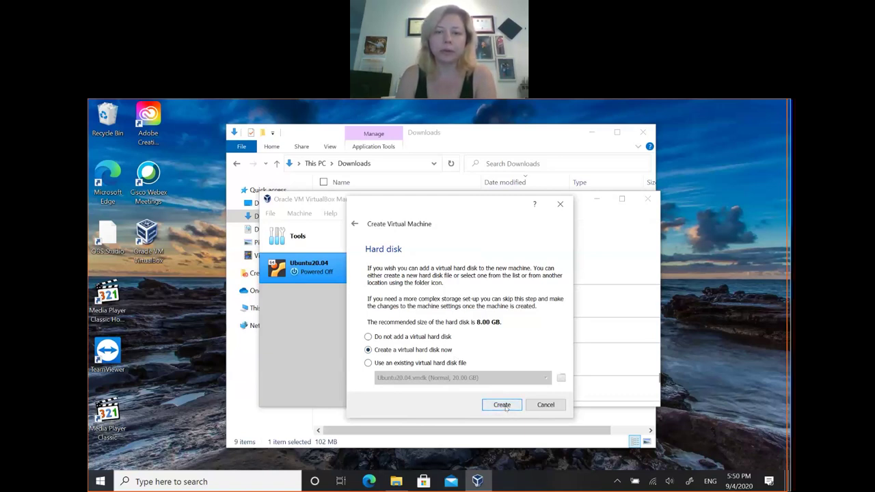
left_click(501, 405)
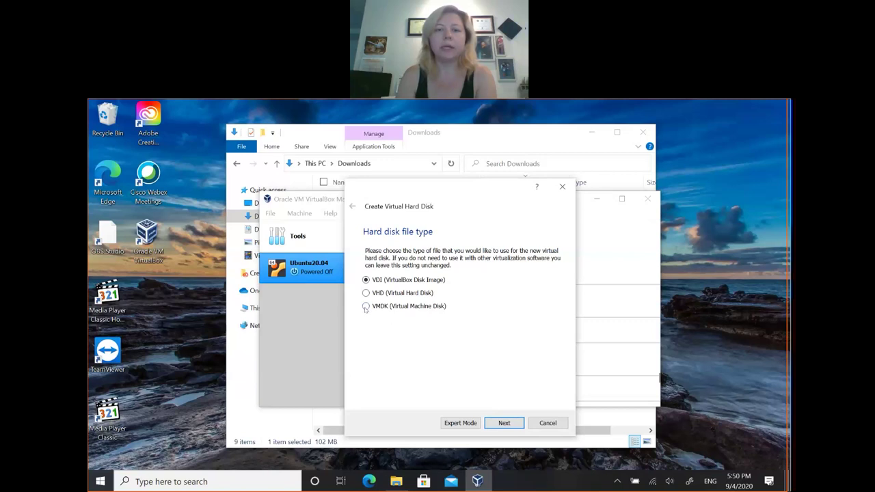
left_click(366, 307)
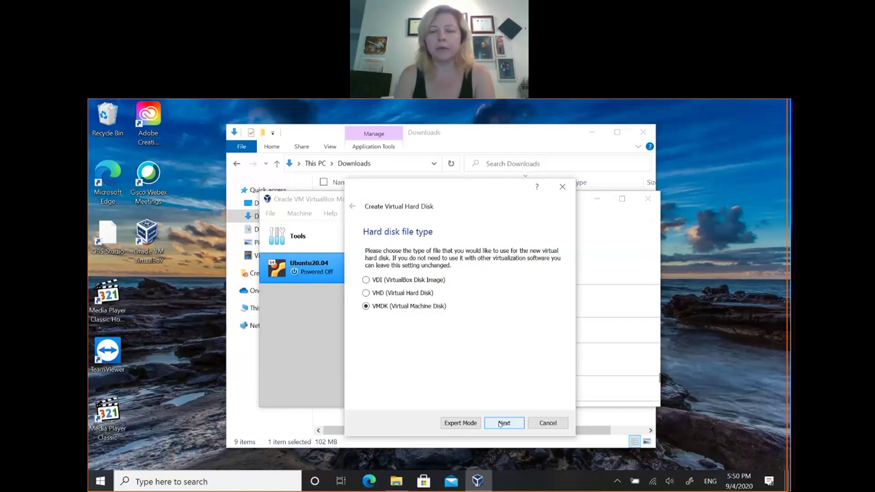
left_click(503, 423)
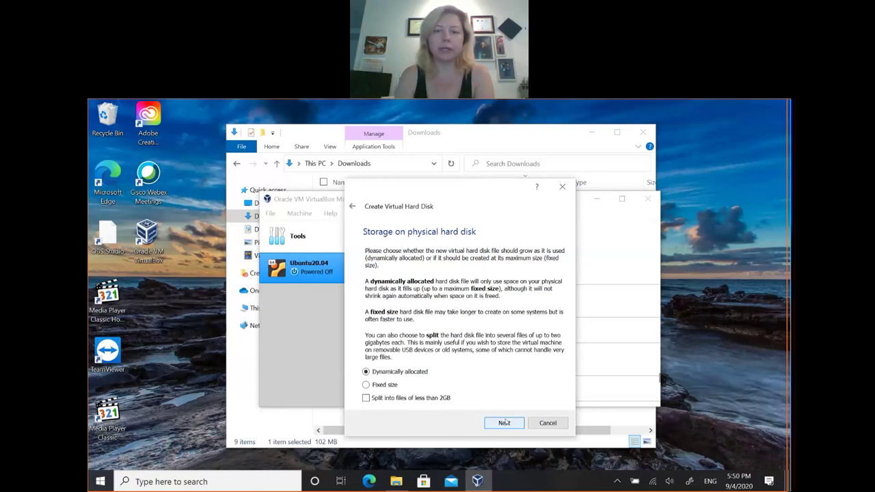
left_click(504, 423)
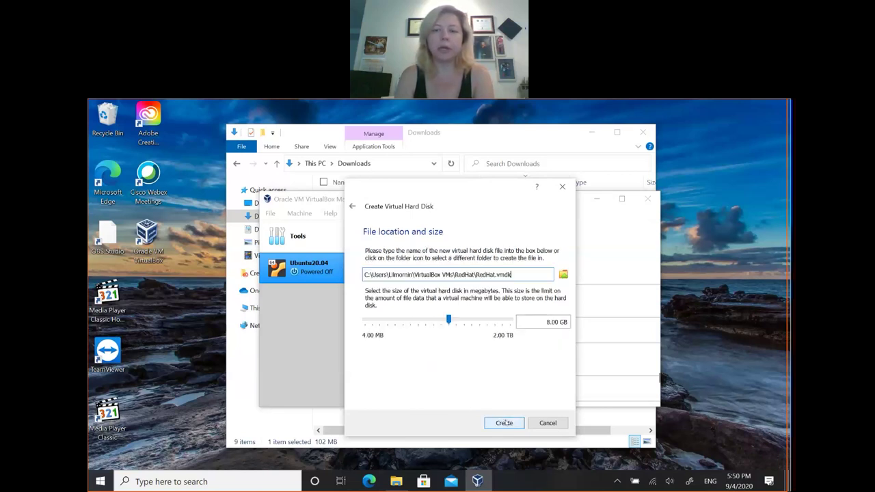
Step: Set the disk size to 20 GB and create the RedHat machine
left_click_drag(448, 320, 460, 320)
mouse_move(459, 319)
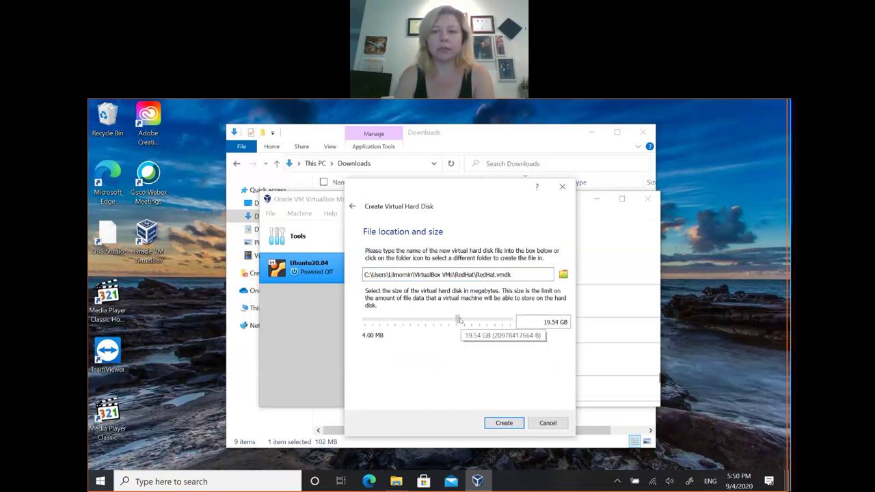
left_click_drag(459, 319, 457, 319)
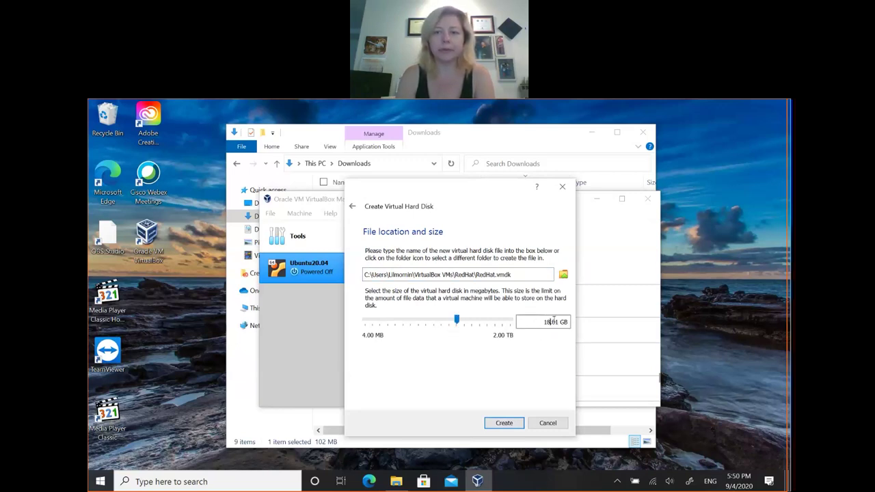
double_click(550, 322)
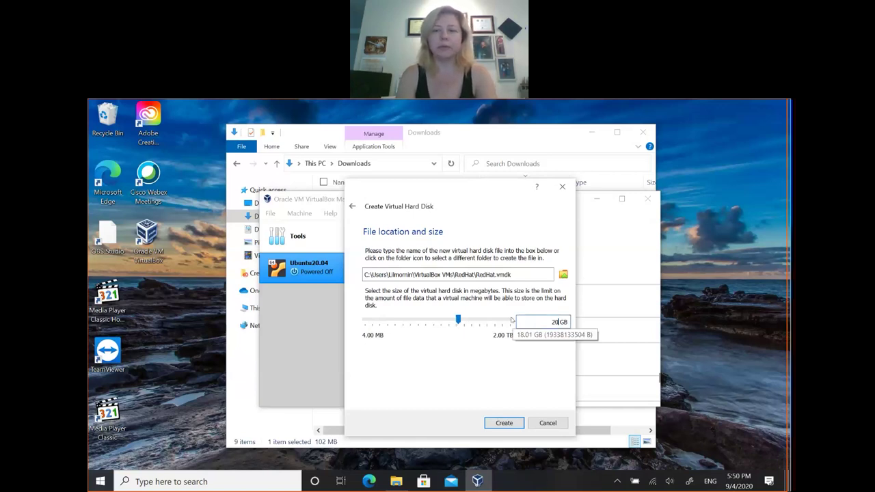
type("20")
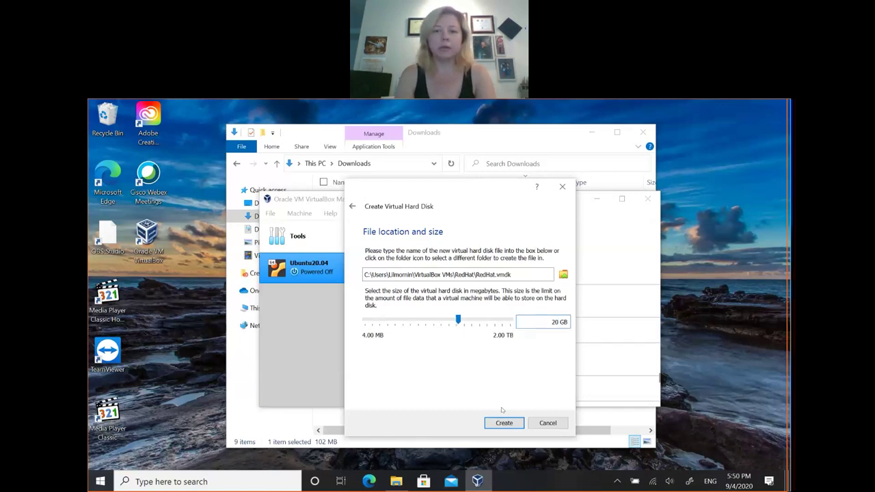
left_click(504, 423)
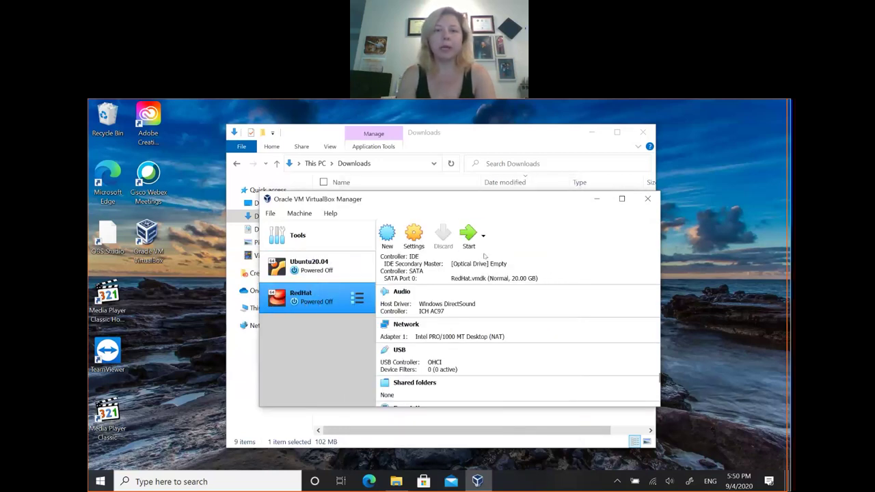
Step: Attach rhel-8.3-beta-1-aarch64-dvd.iso to the RedHat VM's optical drive and save the settings
left_click(413, 236)
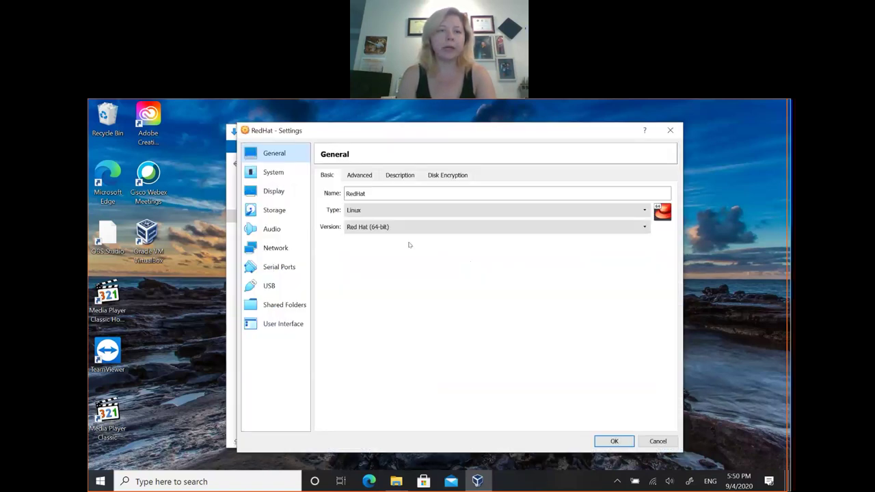
left_click(288, 210)
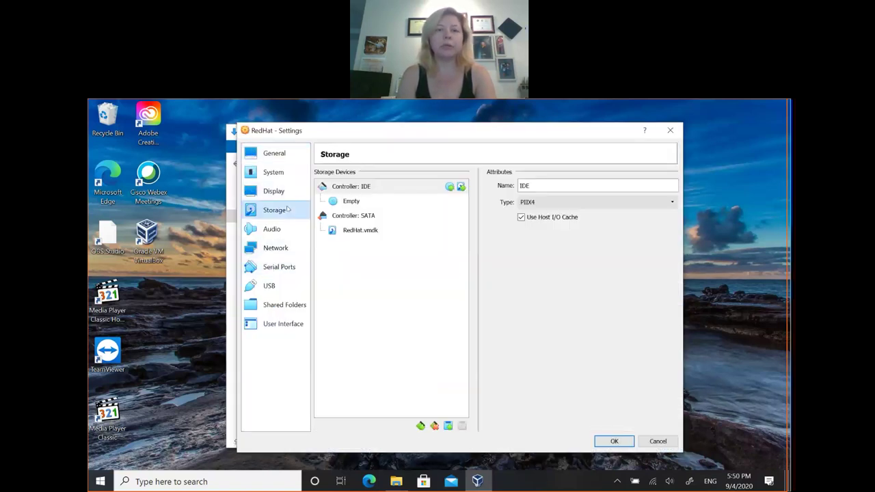
left_click(350, 202)
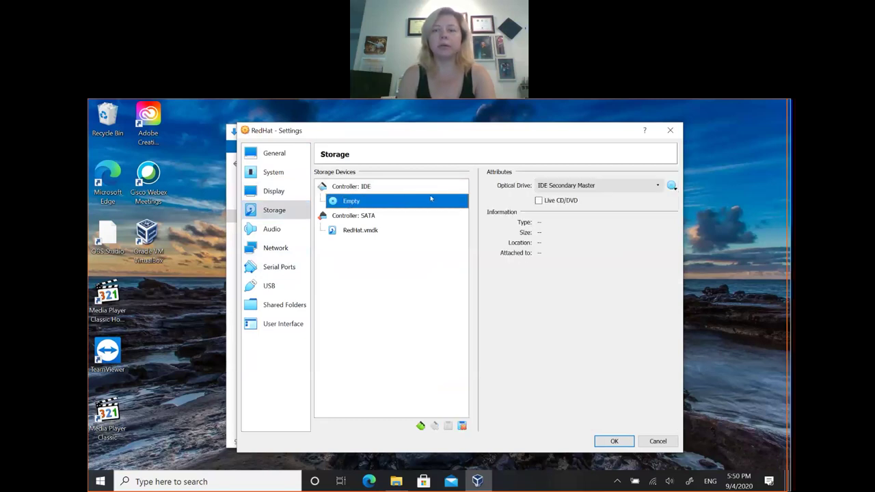
left_click(671, 185)
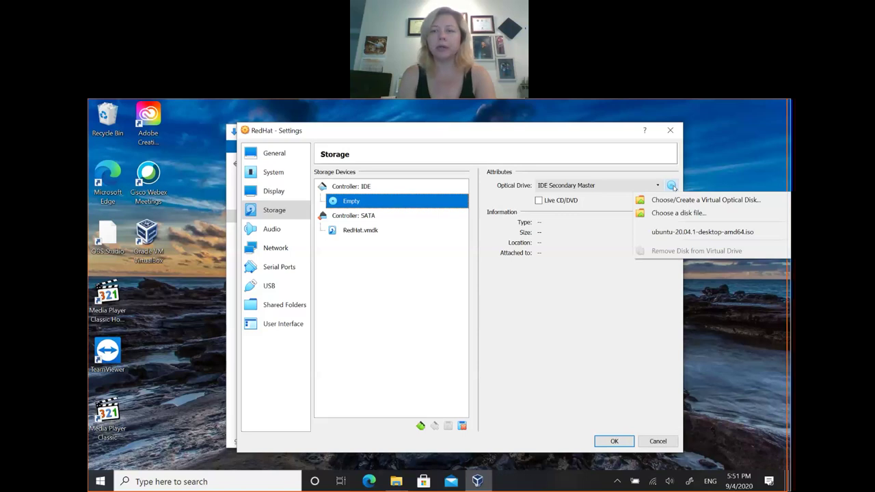
left_click(671, 213)
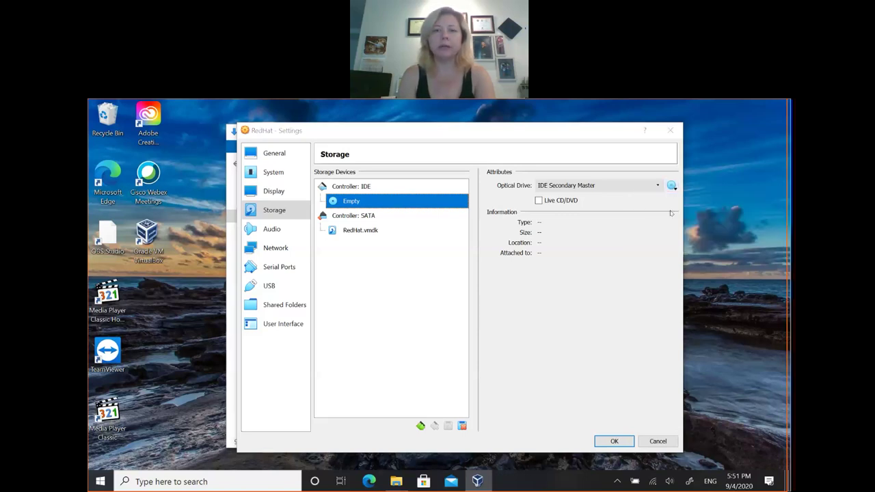
left_click(471, 234)
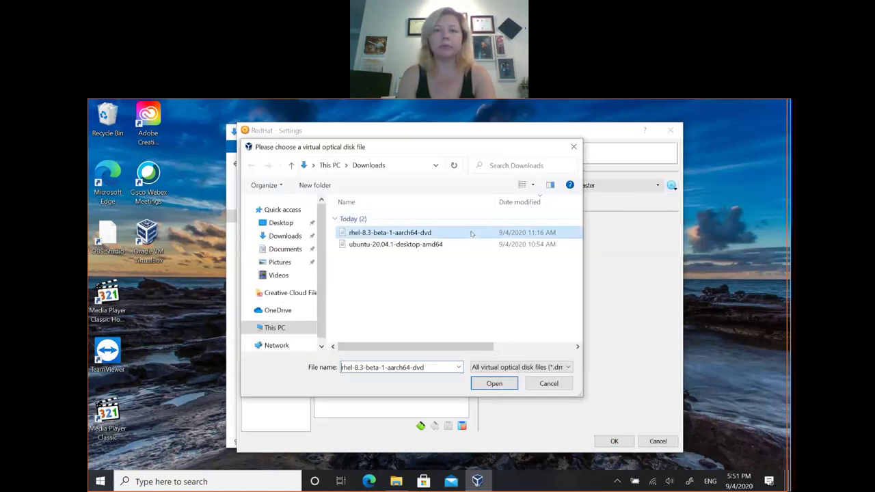
left_click(495, 385)
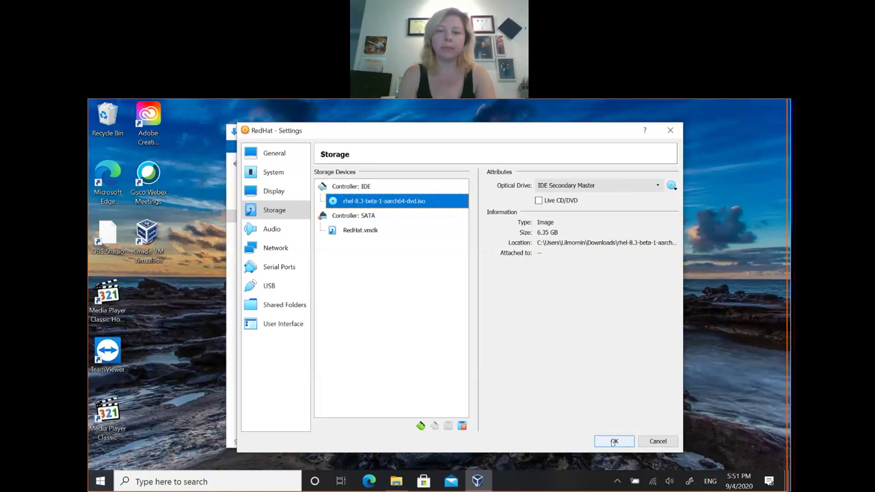
left_click(614, 442)
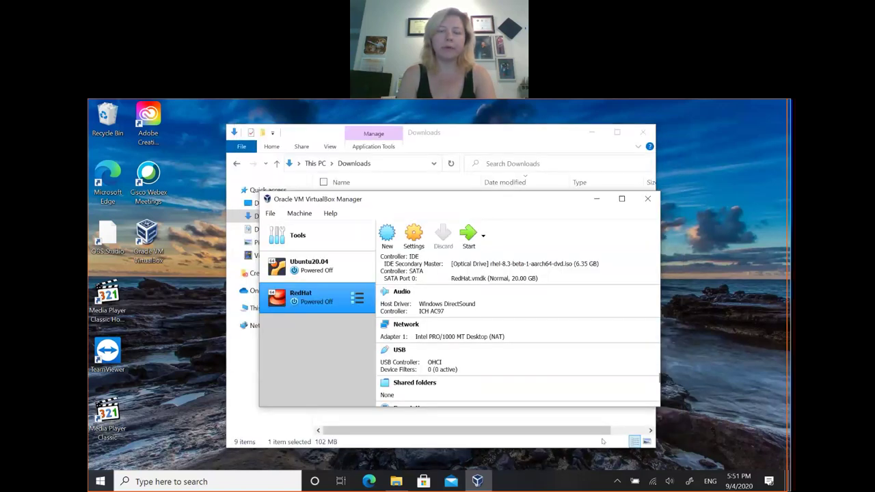
Step: Boot the RedHat VM from the RHEL start-up disk, then power it off after 'No bootable medium found'
left_click(465, 235)
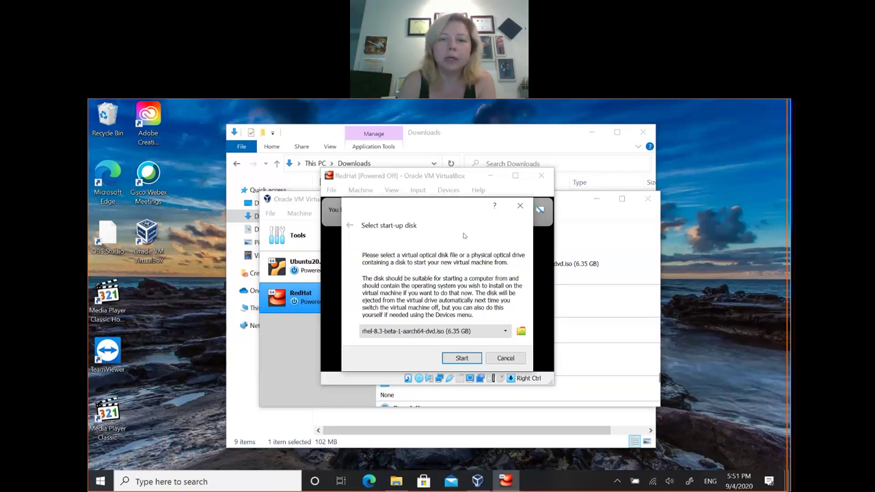
left_click(461, 358)
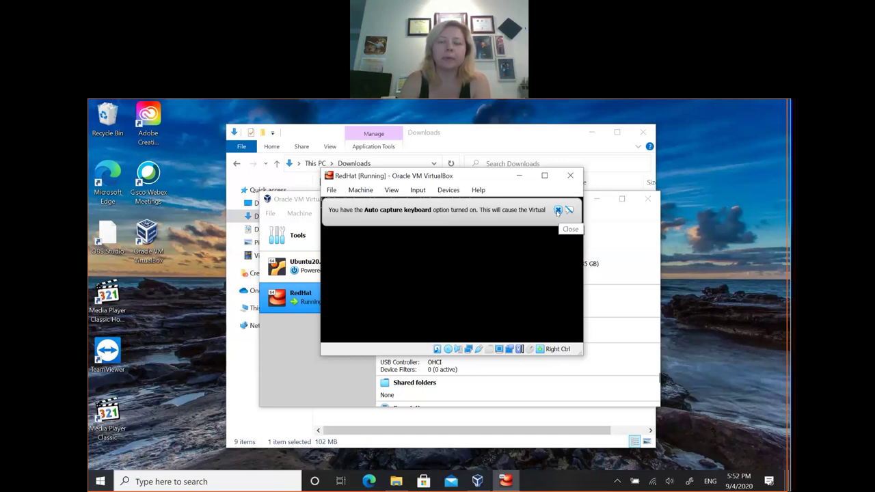
left_click(558, 211)
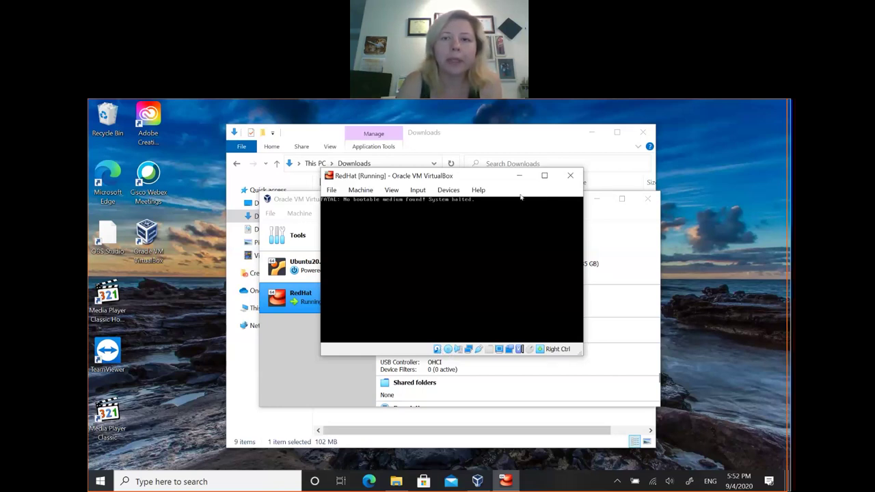
left_click(571, 176)
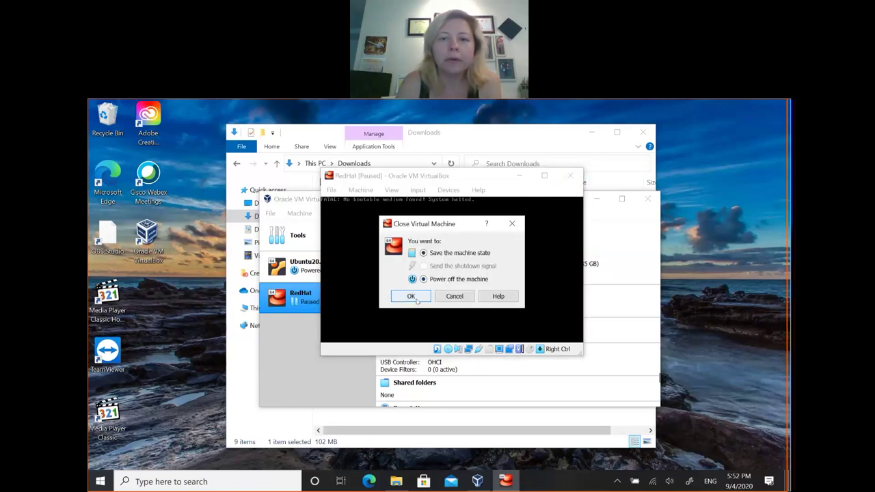
left_click(417, 301)
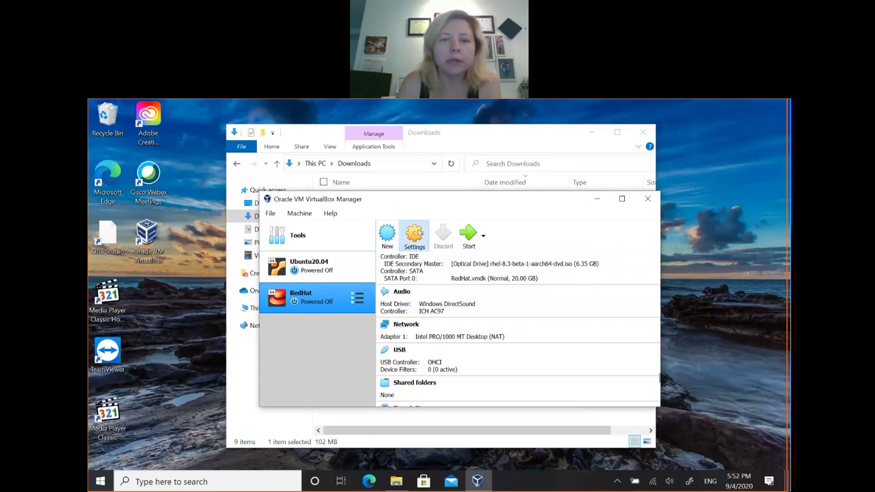
Step: Check in the RedHat VM's Storage settings that the RHEL ISO is on the IDE optical drive
left_click(417, 235)
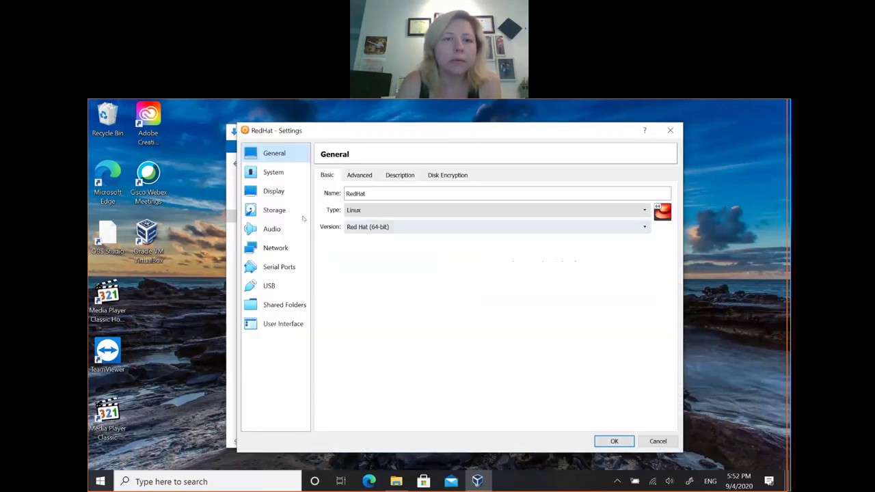
left_click(280, 210)
left_click(431, 201)
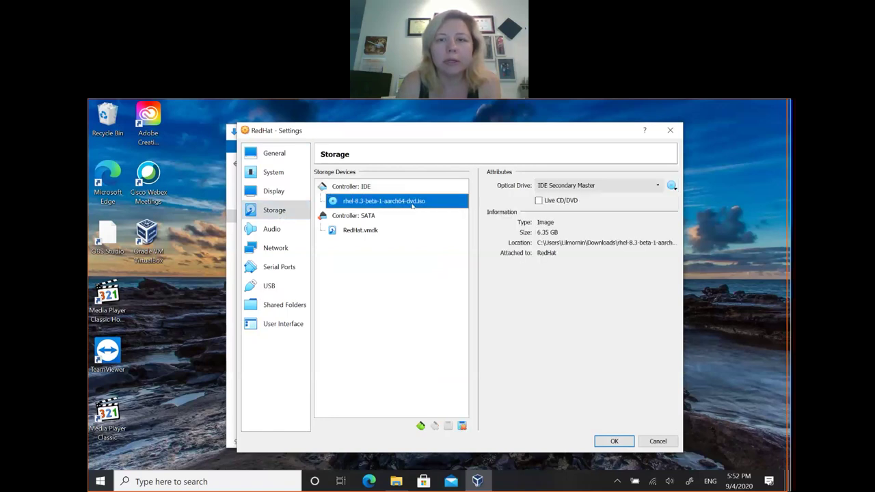
left_click(614, 441)
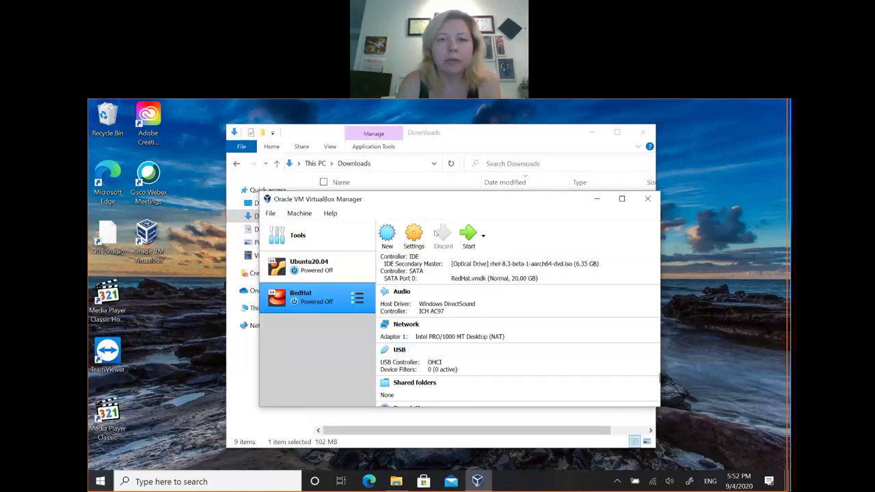
Step: Start the RedHat VM again and let it capture mouse and keyboard, suppressing the capture message
left_click(465, 237)
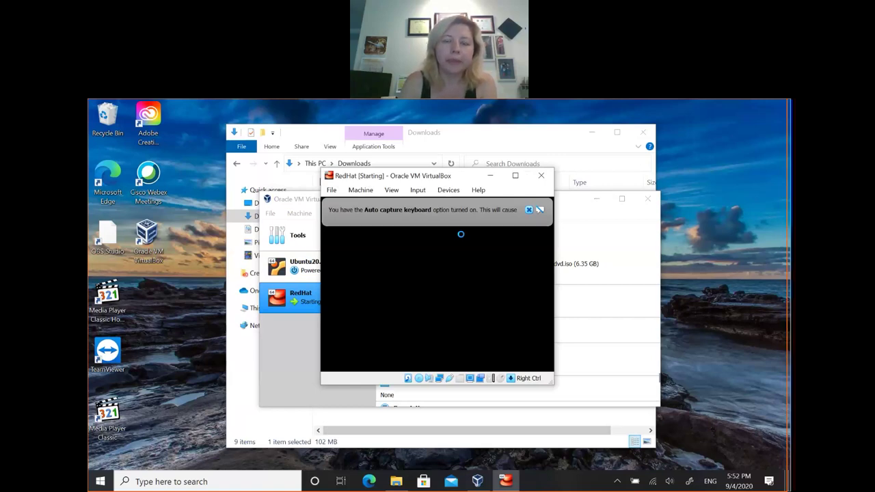
left_click(464, 239)
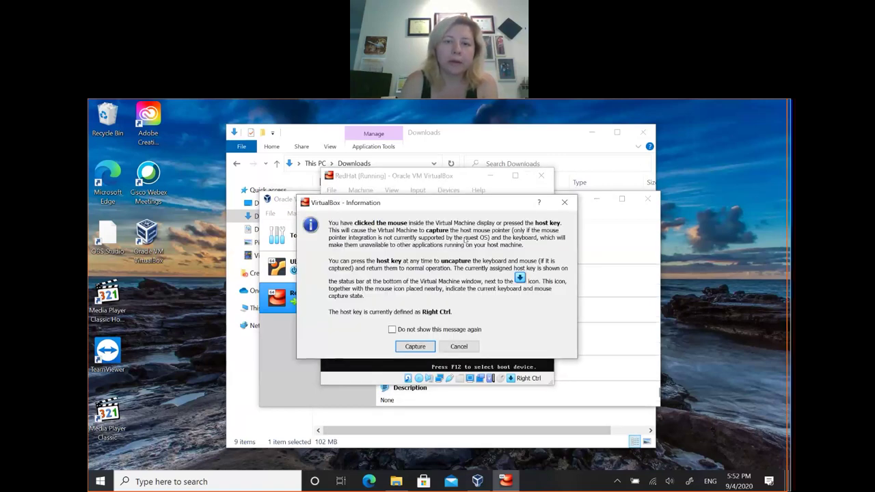
left_click(415, 346)
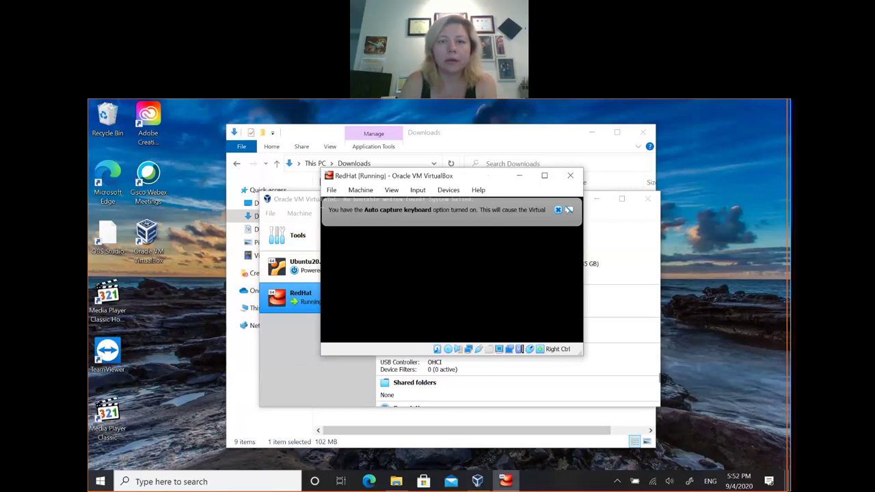
left_click(118, 111)
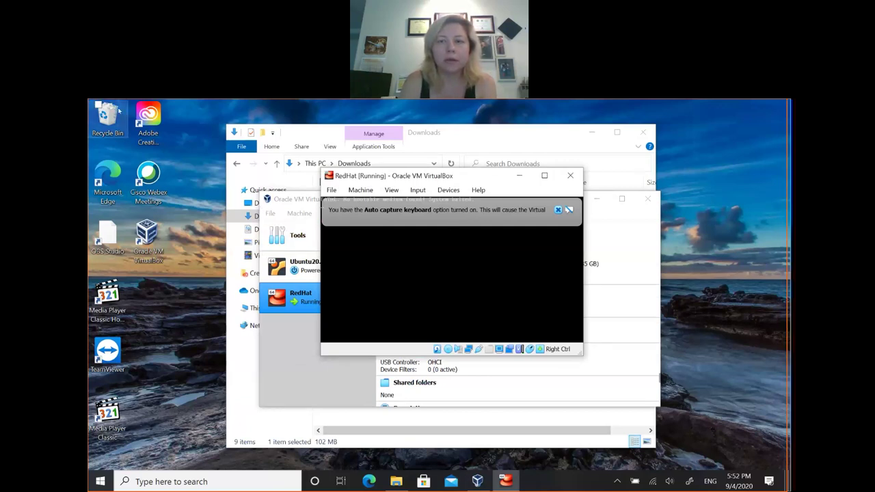
left_click(429, 289)
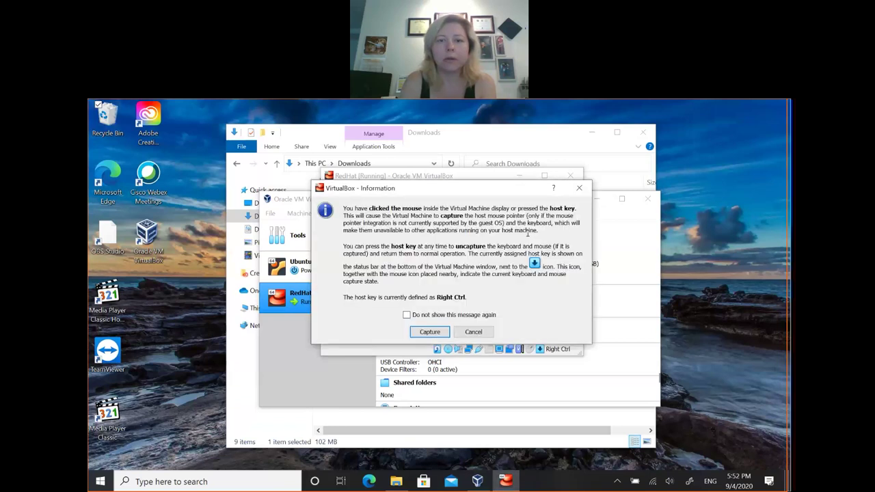
left_click(429, 316)
left_click(430, 332)
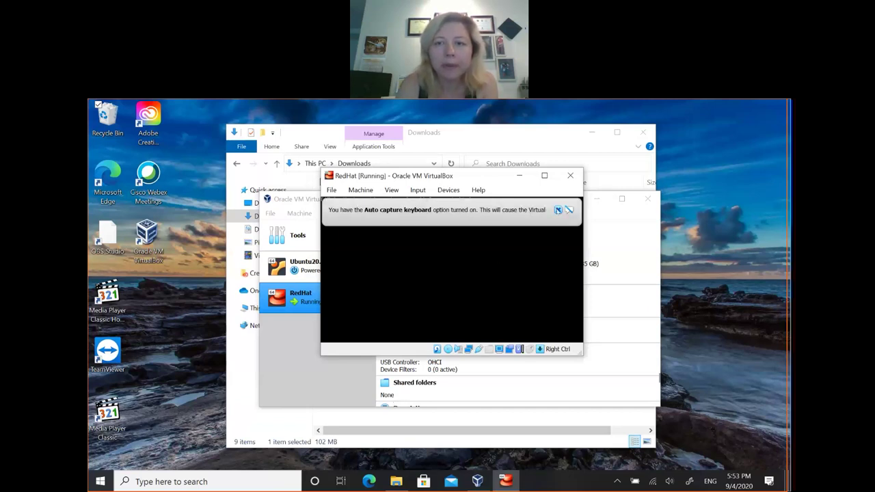
left_click(558, 210)
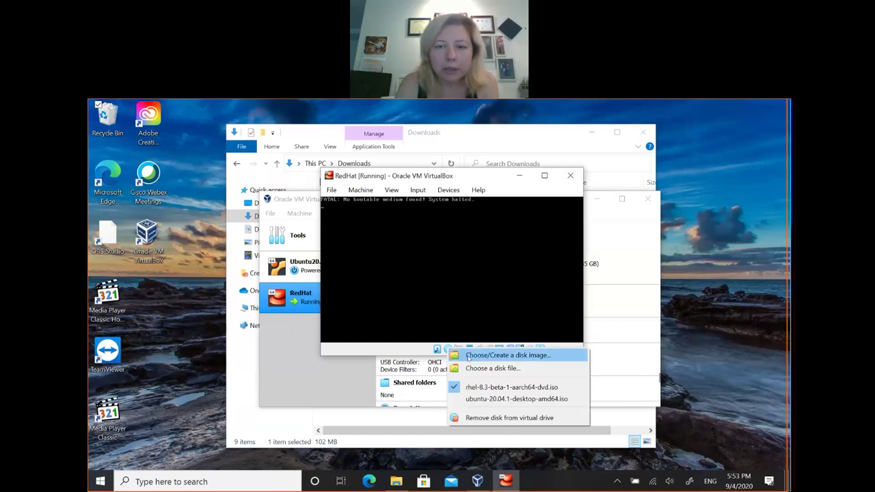
Step: Load rhel-8.3-beta-1-aarch64-dvd into the running RedHat VM's virtual optical drive
left_click(471, 368)
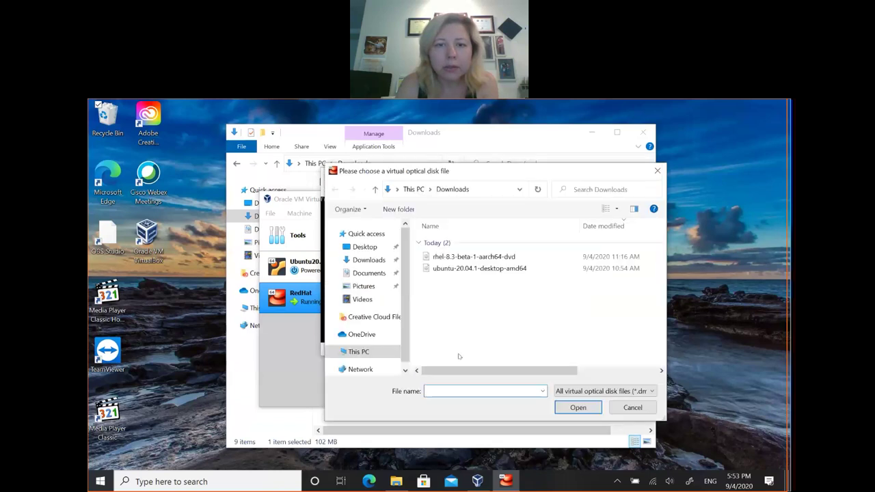
double_click(471, 259)
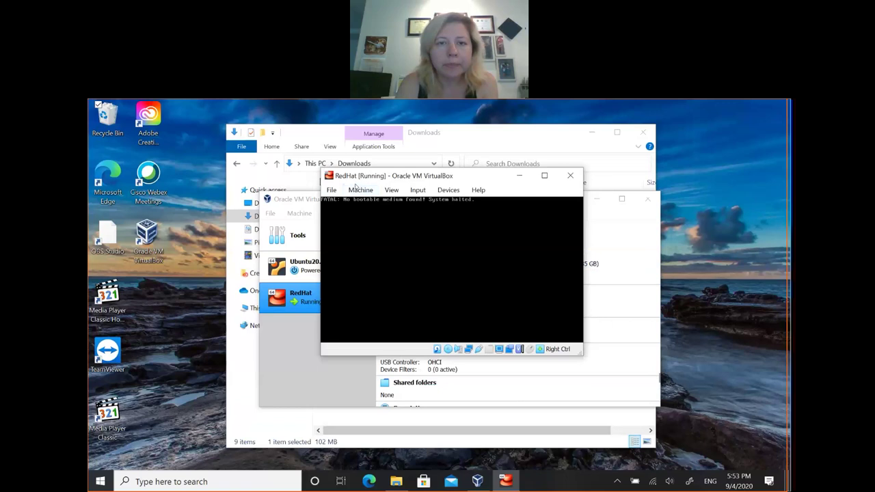
left_click(358, 190)
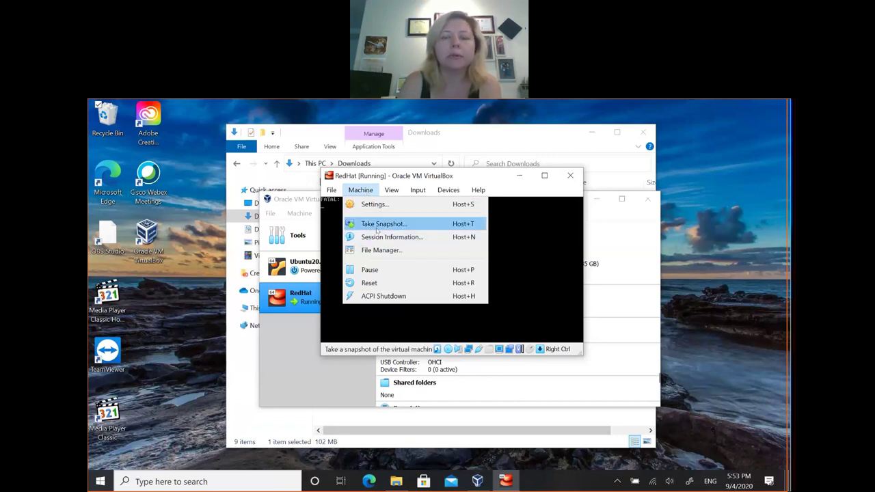
Step: Reset the running RedHat VM and confirm the reset
left_click(371, 283)
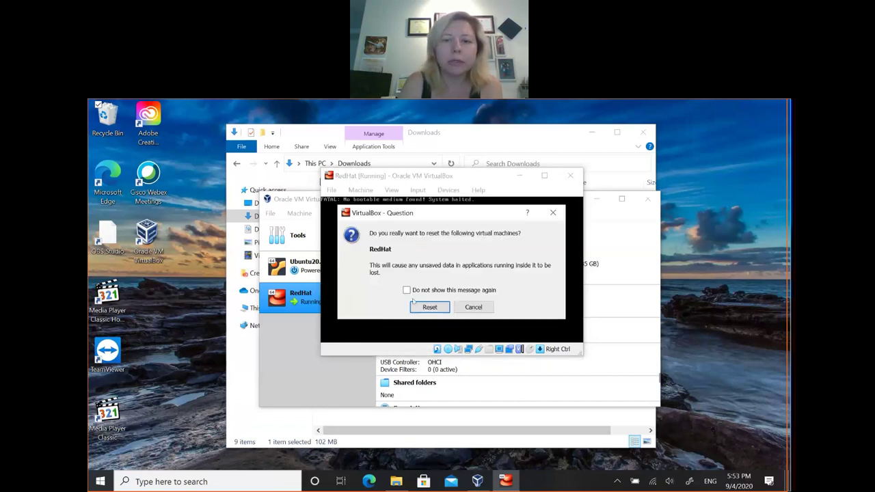
left_click(445, 309)
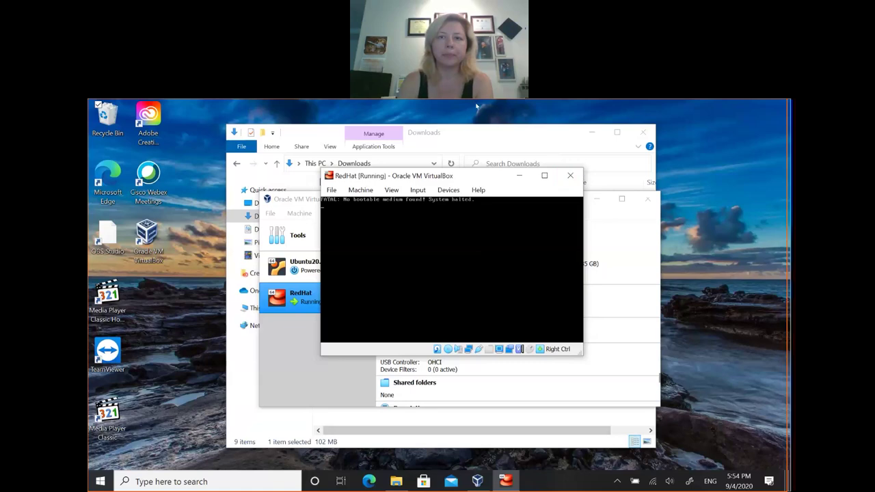
left_click(496, 115)
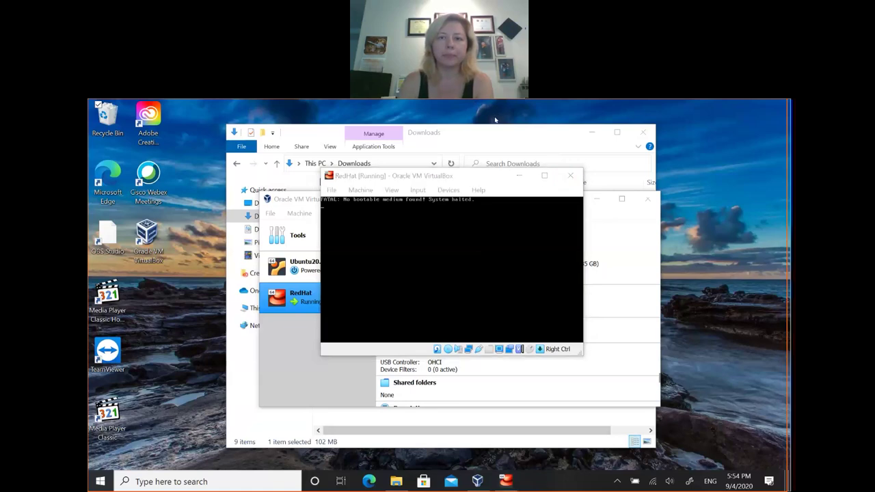